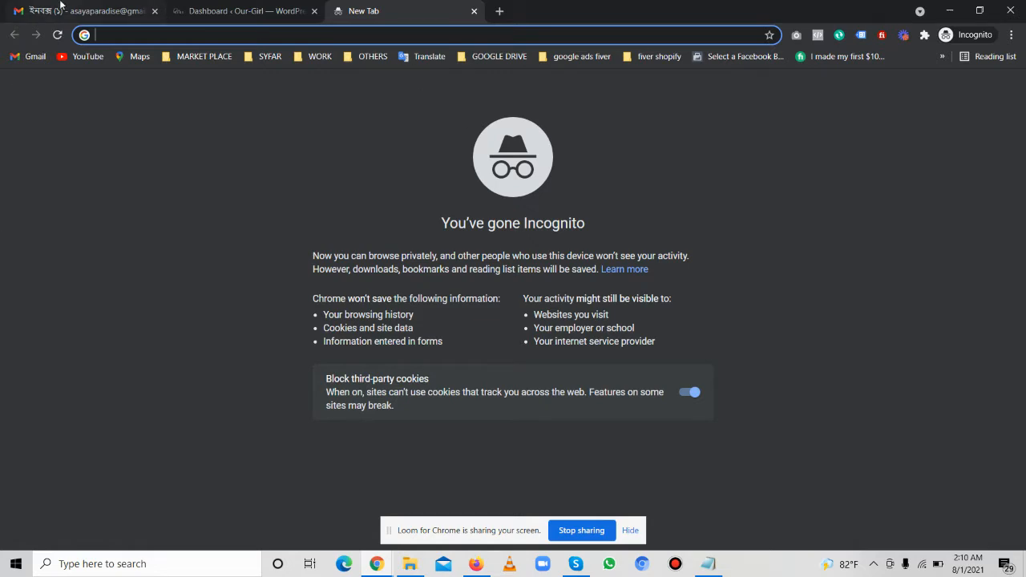
Check which Google account is signed in to Gmail
left_click(61, 6)
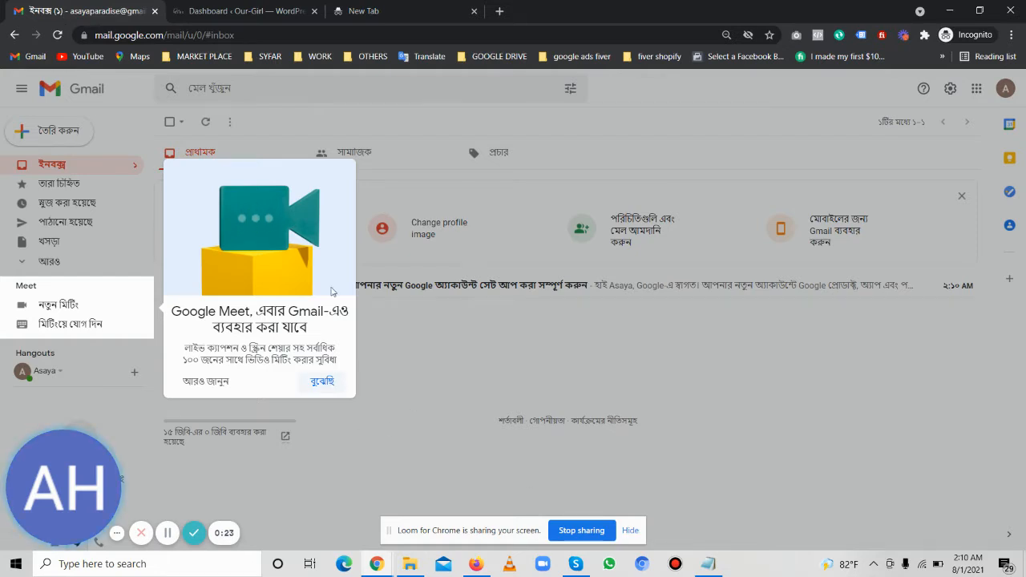
left_click(439, 183)
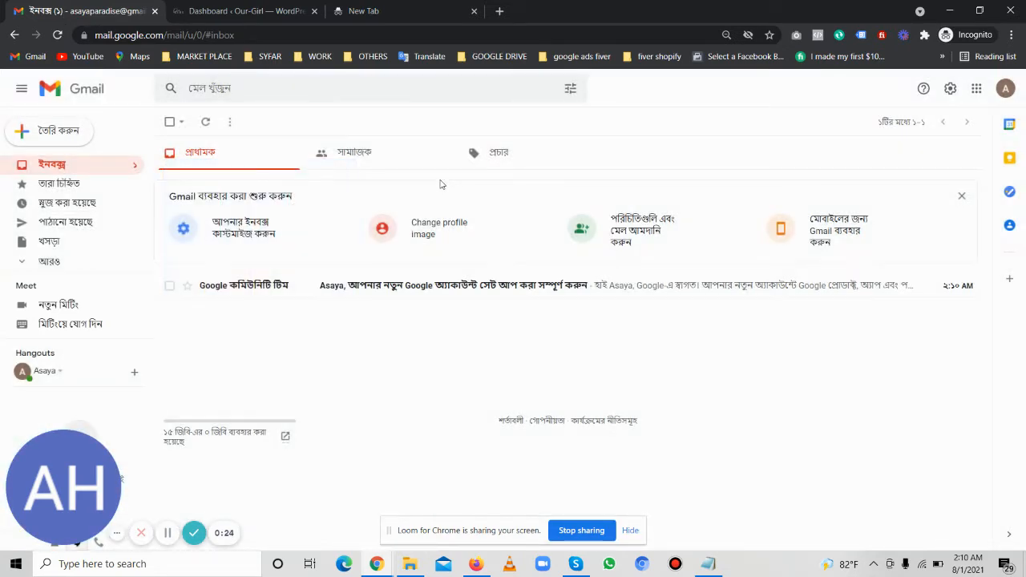
left_click(1004, 90)
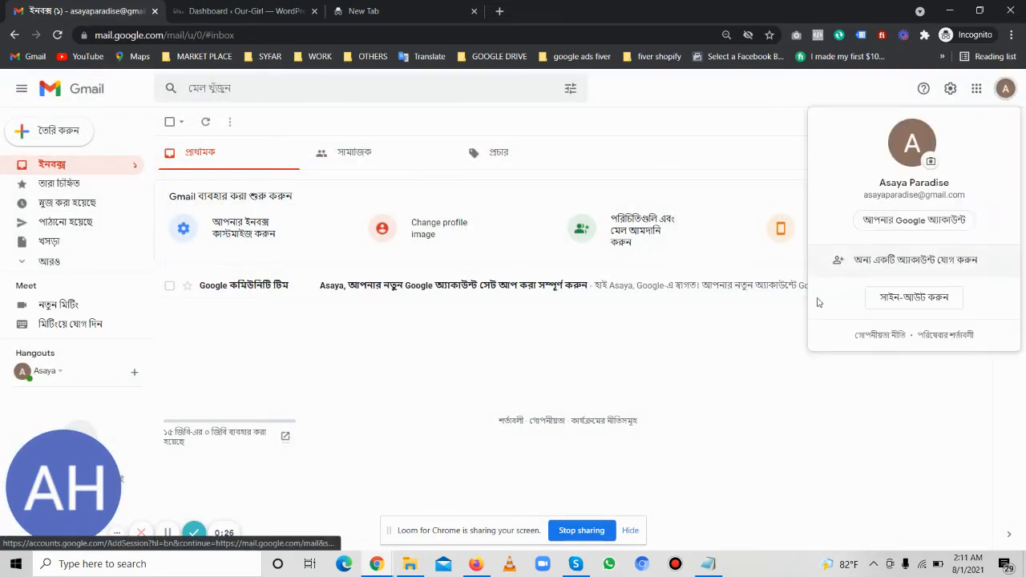
left_click(641, 360)
Search Google for google analytics in the new tab
left_click(459, 6)
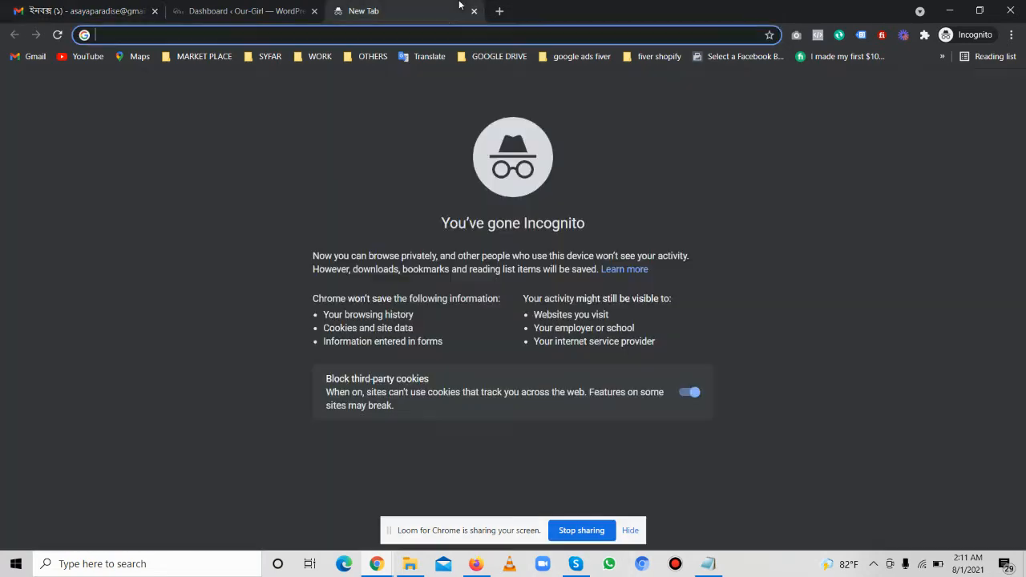
type("google analy")
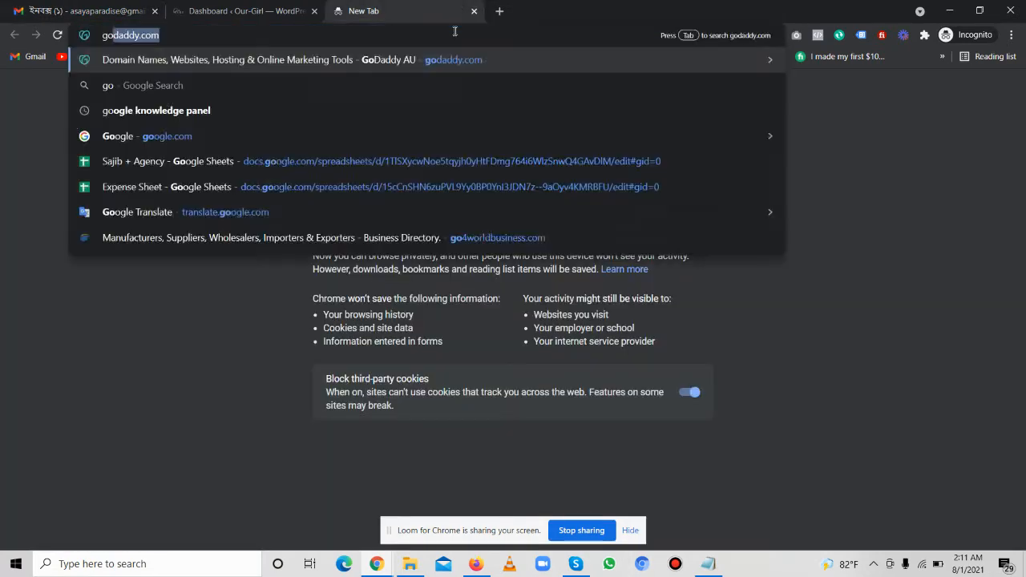
key("Down")
key("Down")
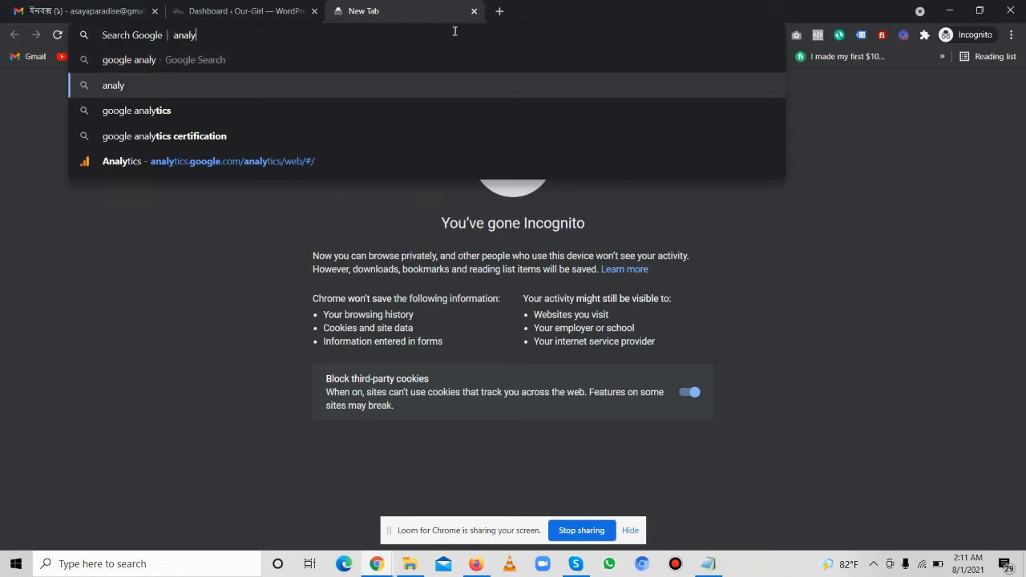
key("Return")
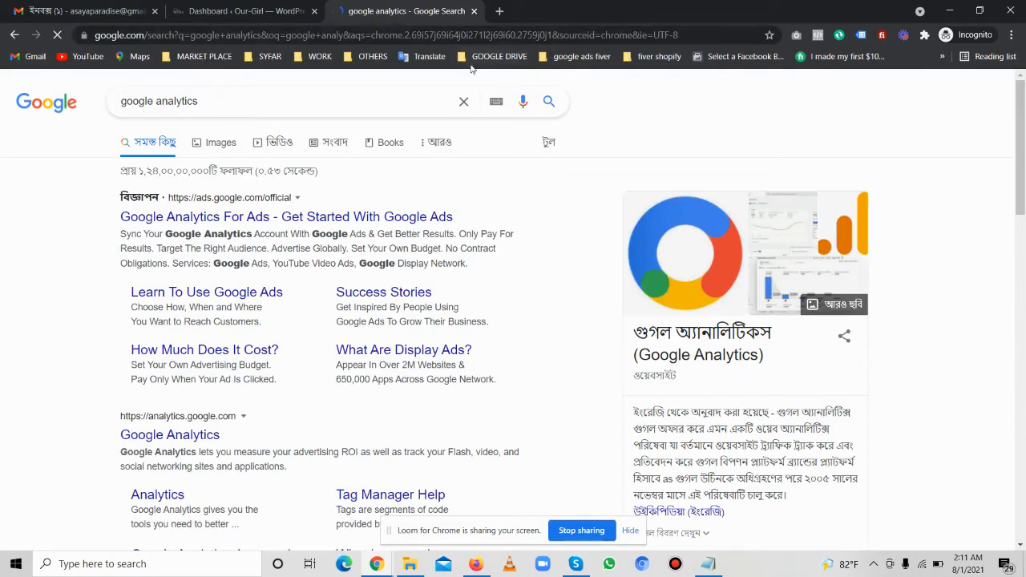
Open the Google Analytics site from the search results
scroll(271, 317, "down", 1)
scroll(271, 316, "down", 1)
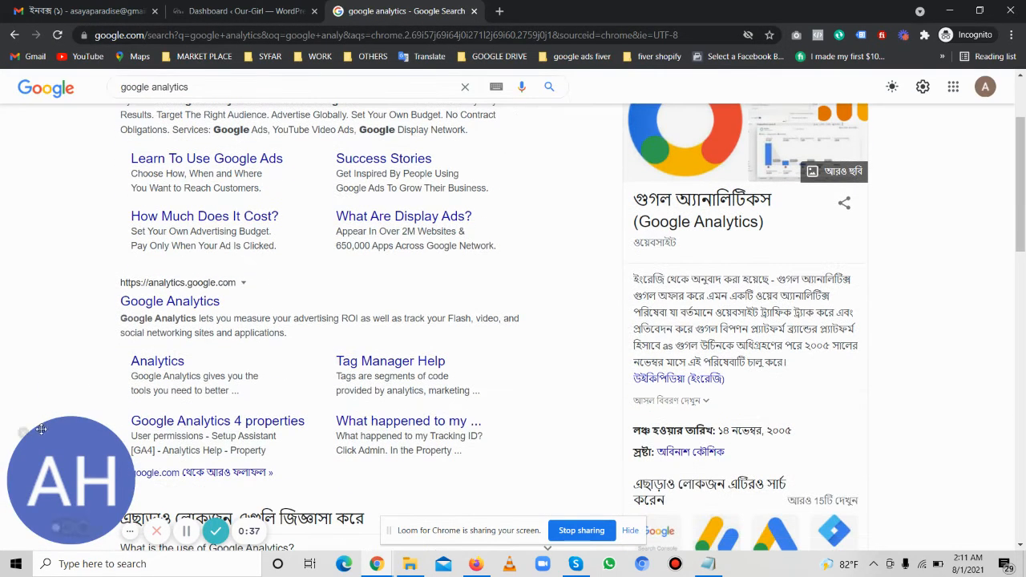
left_click(170, 300)
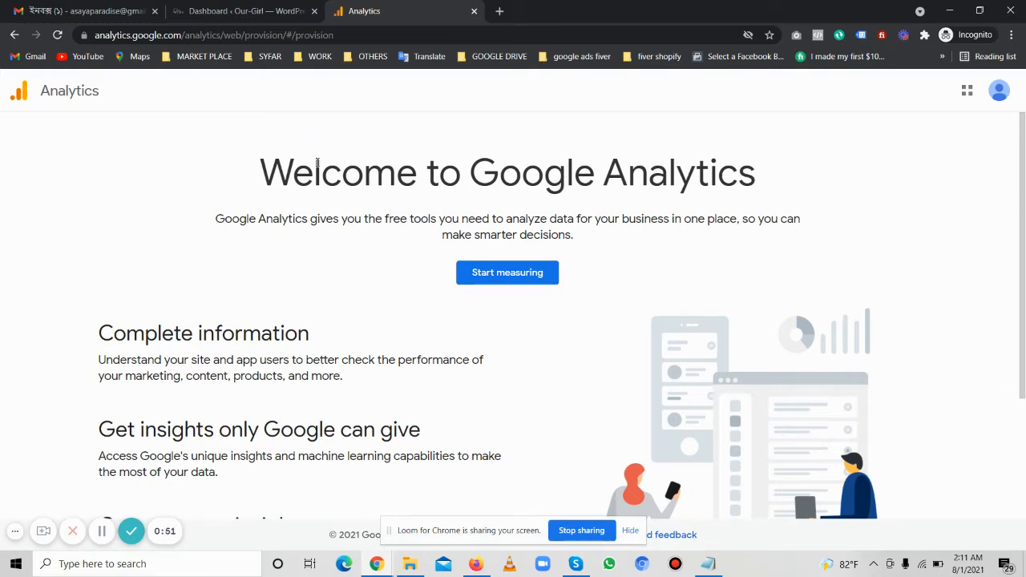
Start measuring to begin creating a Google Analytics account
scroll(316, 161, "down", 2)
scroll(356, 294, "up", 2)
left_click(513, 280)
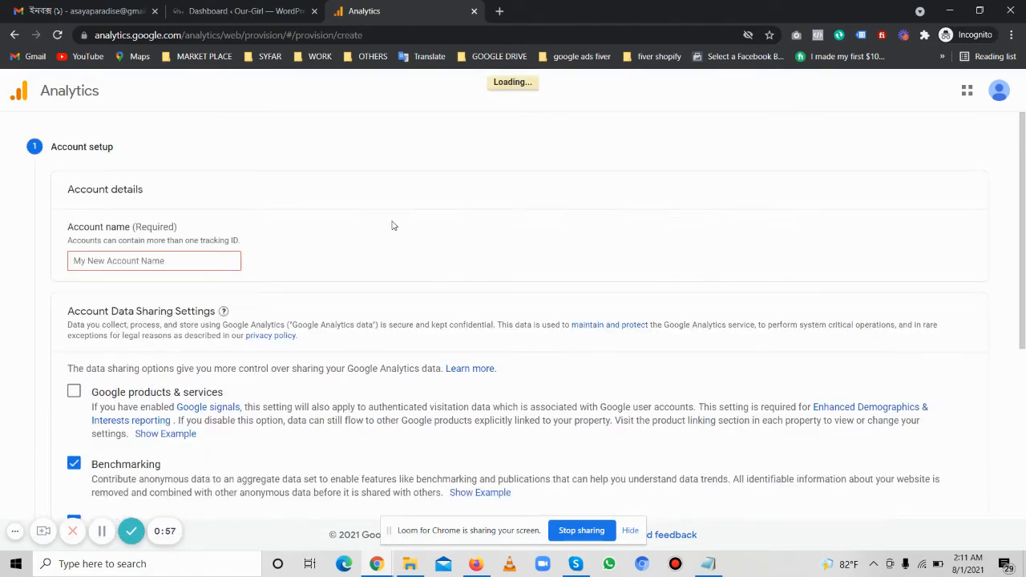
Enter Asaya Paradise as the account name
left_click(170, 260)
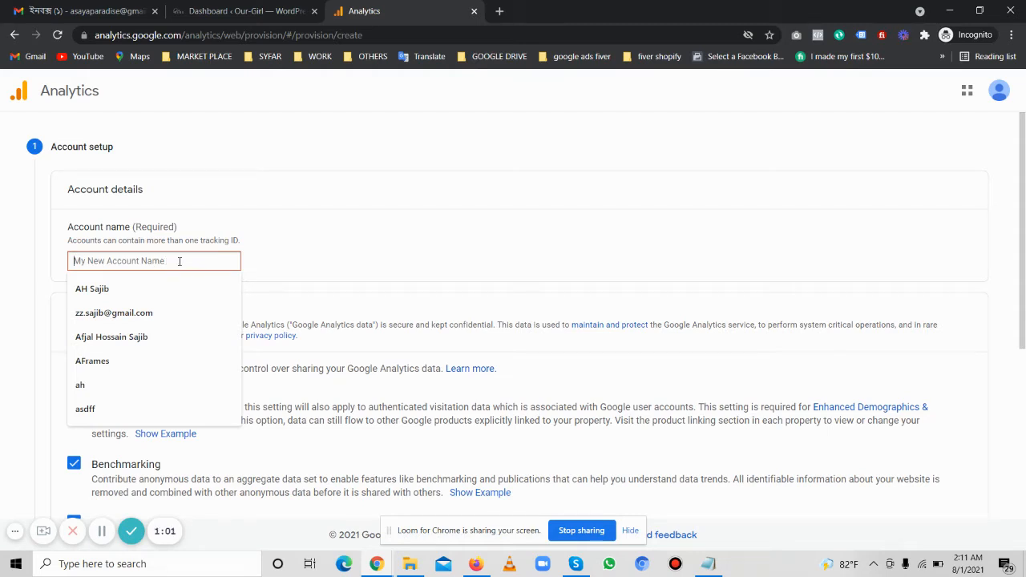
type("Asaya")
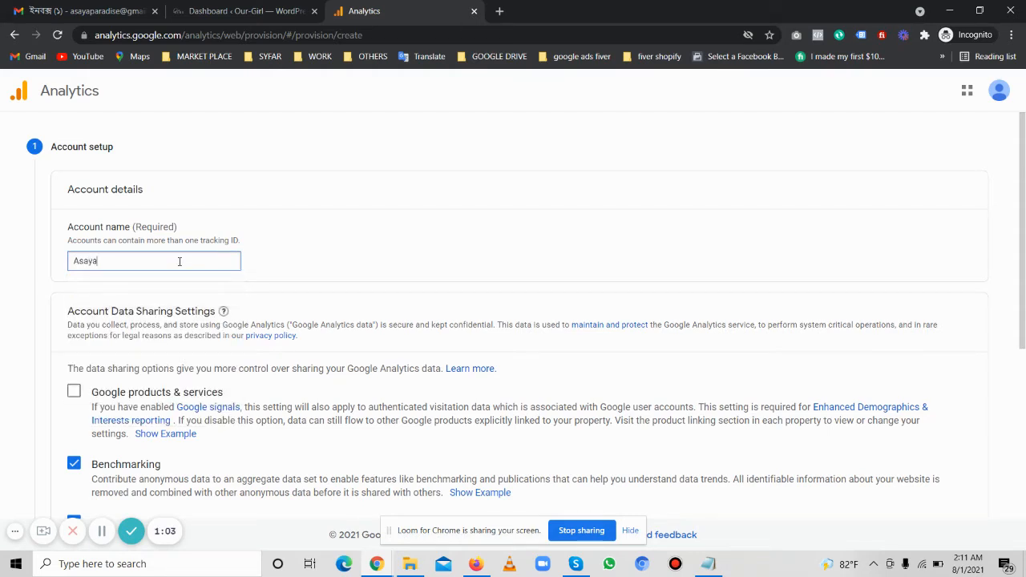
type(" Paradise")
Enable the Google products & services data sharing option
scroll(361, 240, "down", 2)
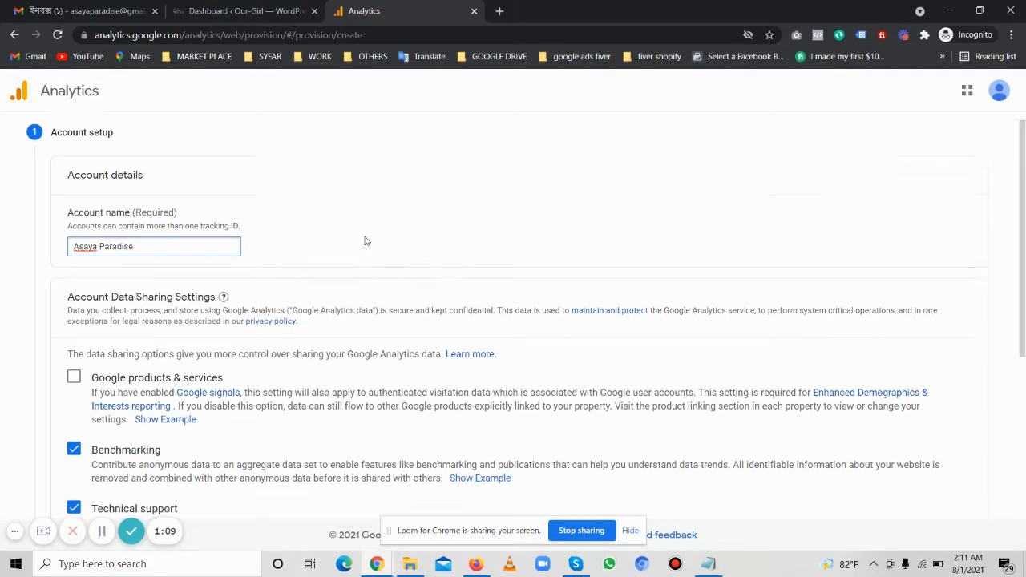
scroll(300, 236, "up", 2)
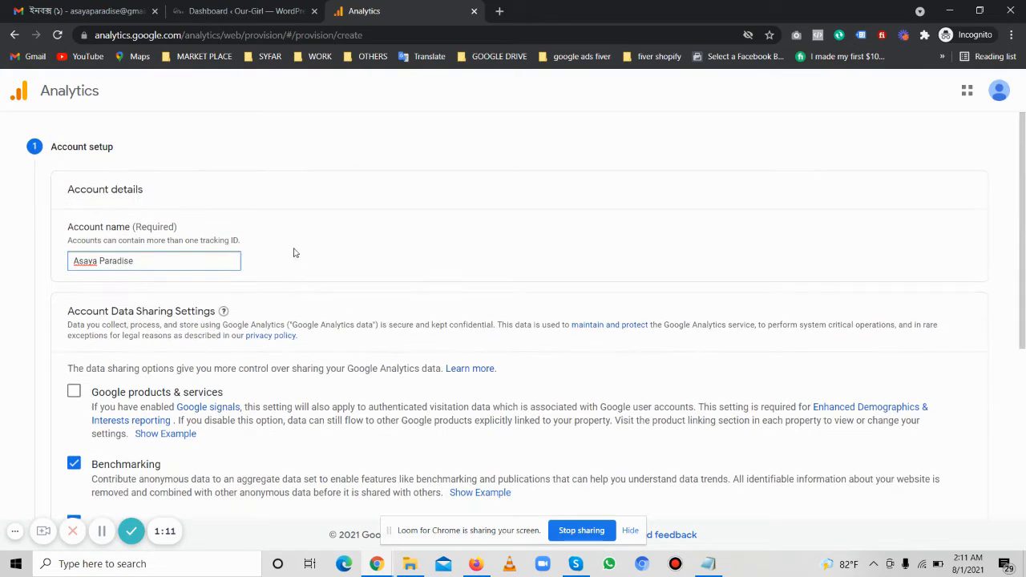
scroll(298, 244, "down", 2)
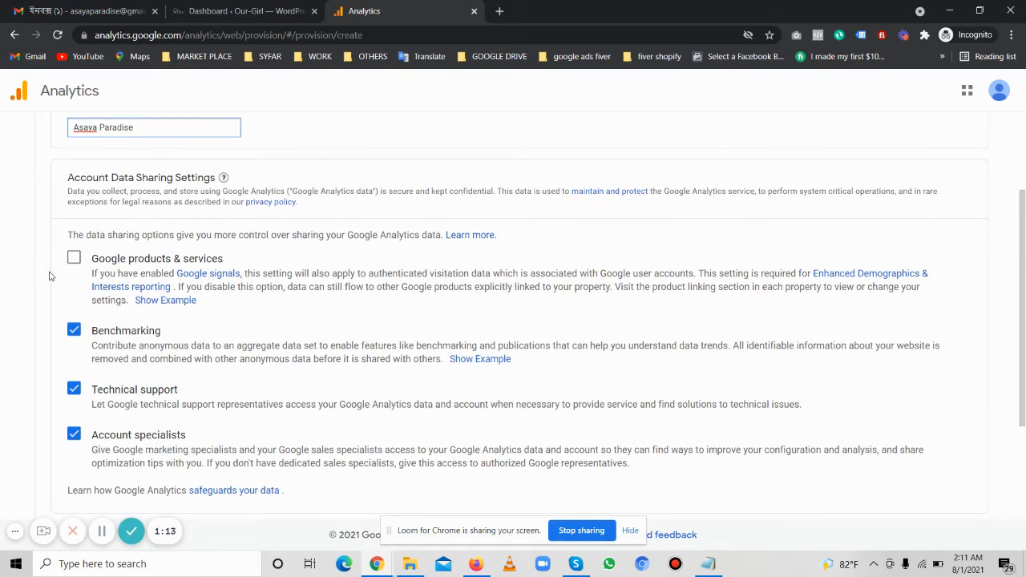
left_click(73, 257)
Continue from account setup to property setup
scroll(84, 368, "down", 2)
scroll(88, 320, "up", 2)
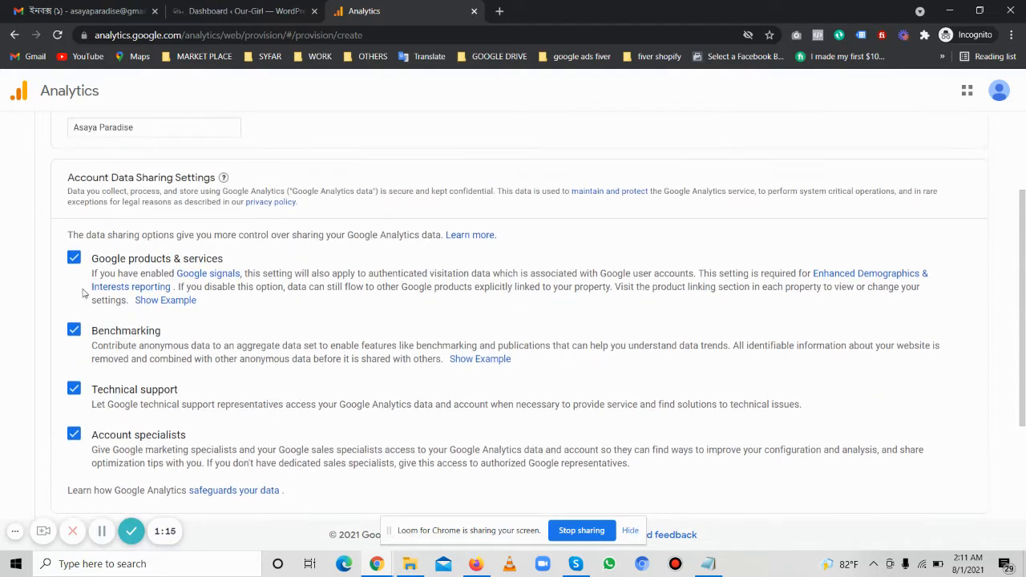
scroll(88, 277, "up", 2)
scroll(141, 269, "down", 2)
scroll(148, 328, "down", 2)
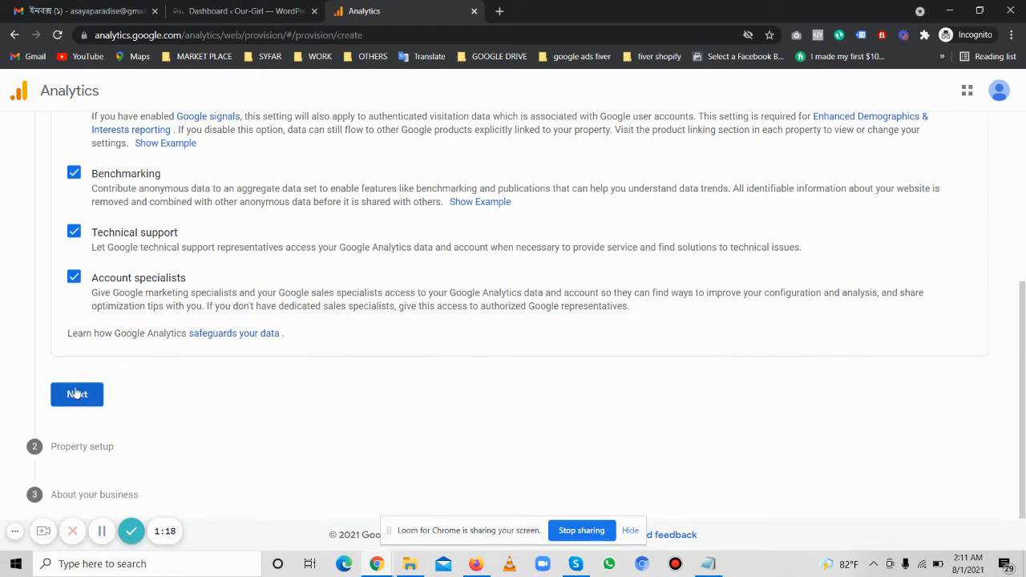
left_click(80, 394)
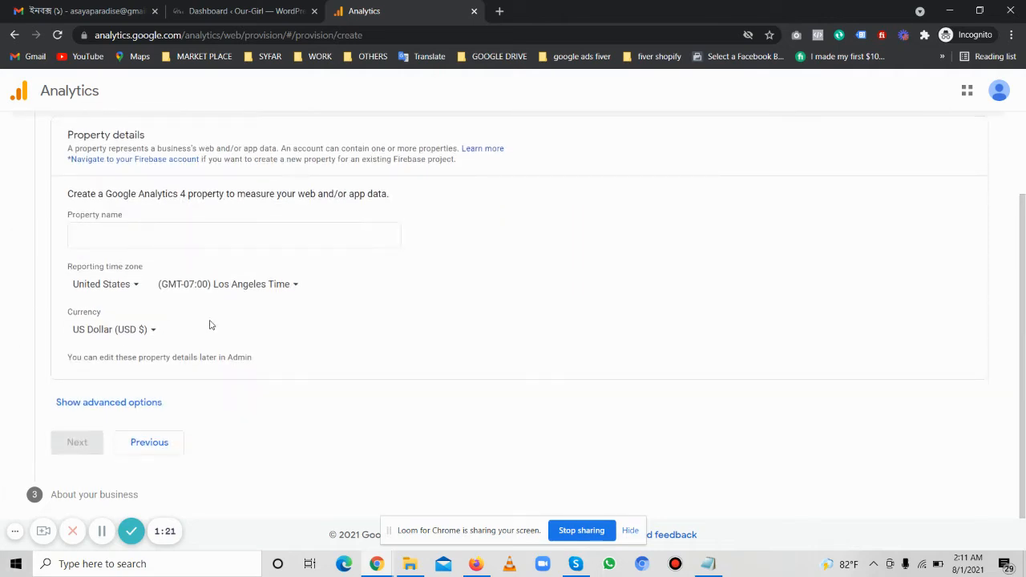
Copy the site's domain name from the WordPress dashboard's web address
left_click(154, 303)
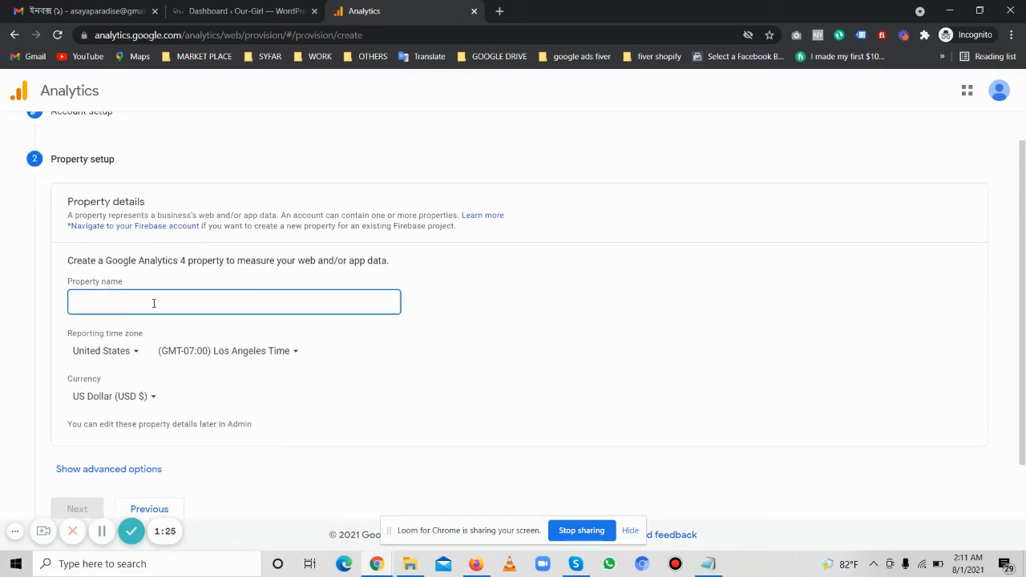
scroll(158, 302, "up", 1)
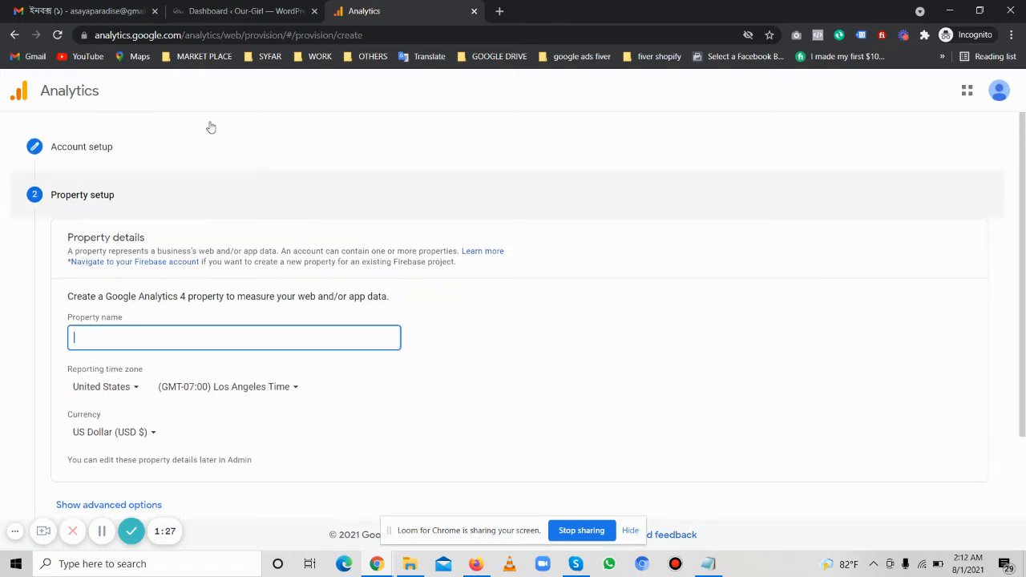
left_click(248, 12)
left_click(153, 35)
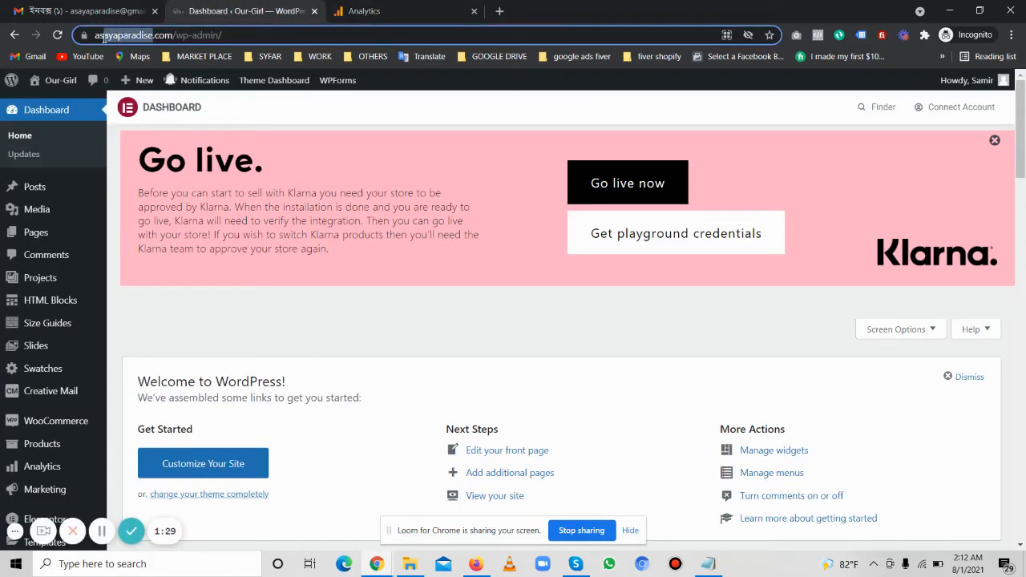
double_click(129, 35)
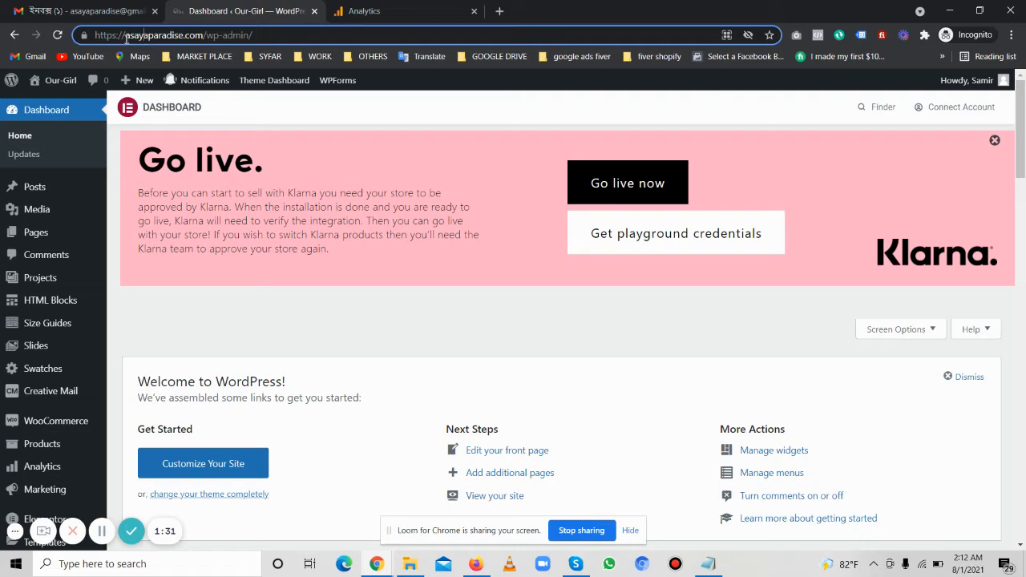
key("ctrl+c")
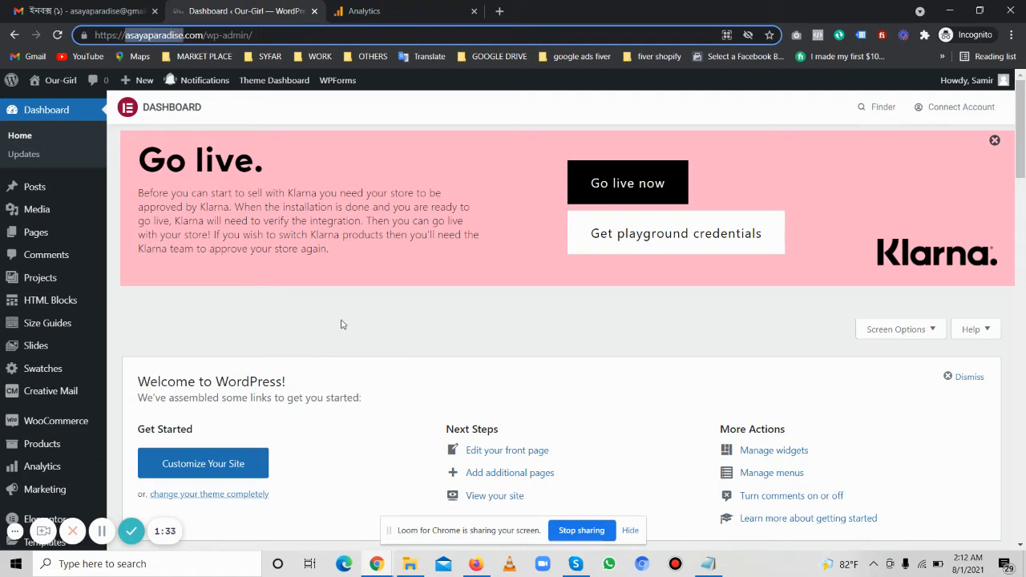
Paste the domain as the property name and make it Asayaparadise Website
key("ctrl+Tab")
key("ctrl+v")
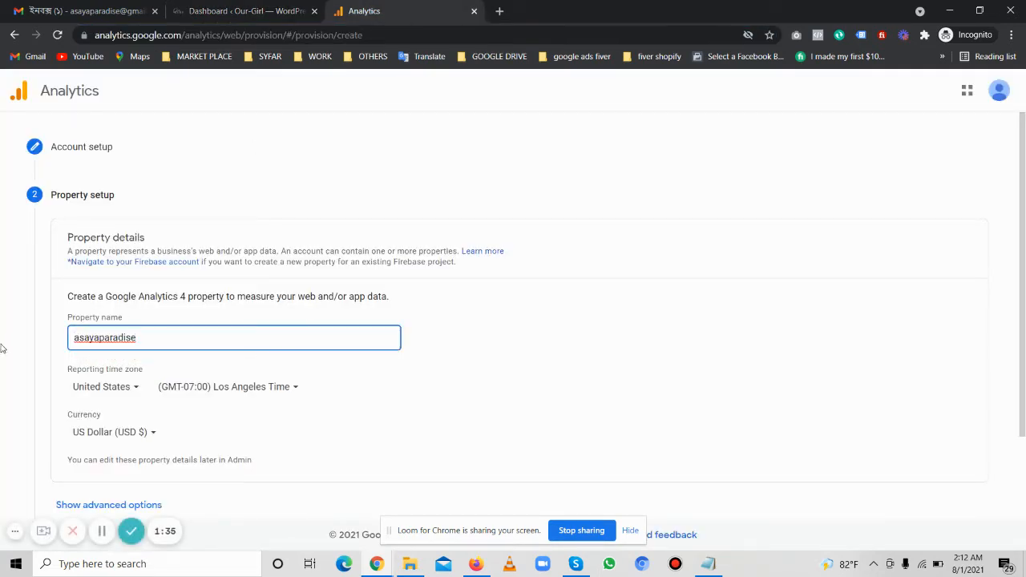
key("BackSpace")
type("A")
type(" Website")
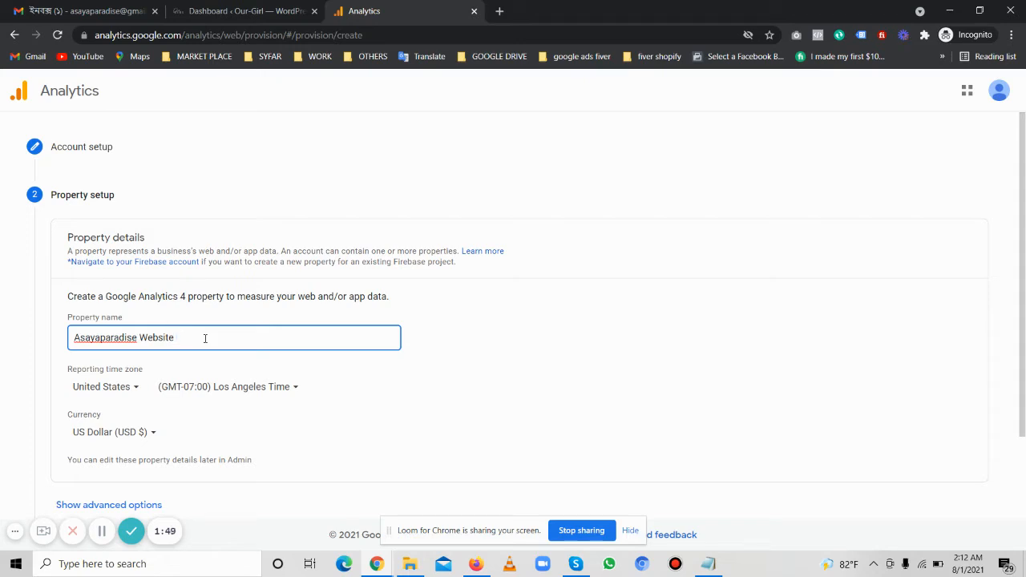
Set the reporting time zone country to Bangladesh
scroll(183, 325, "down", 2)
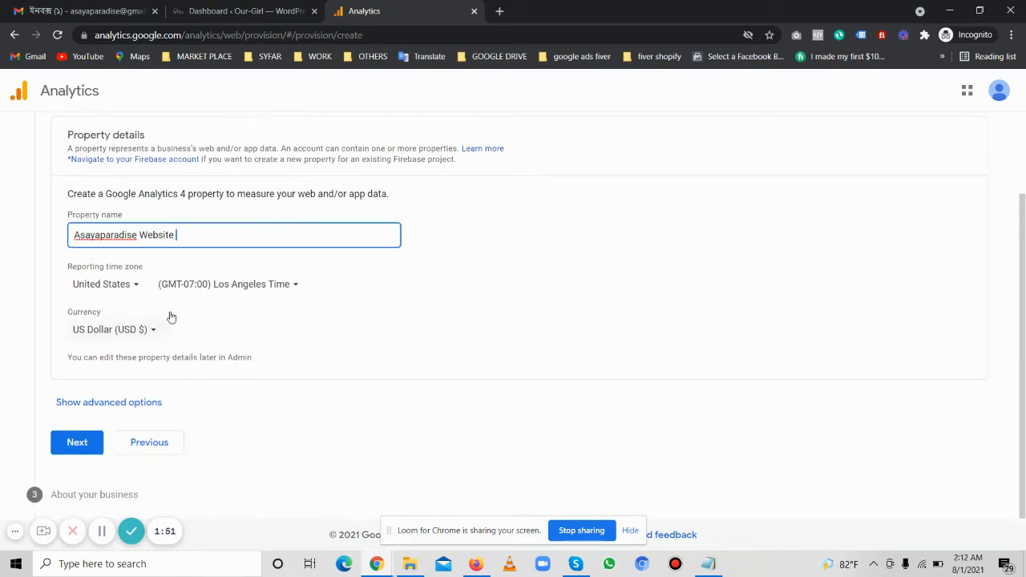
left_click(124, 285)
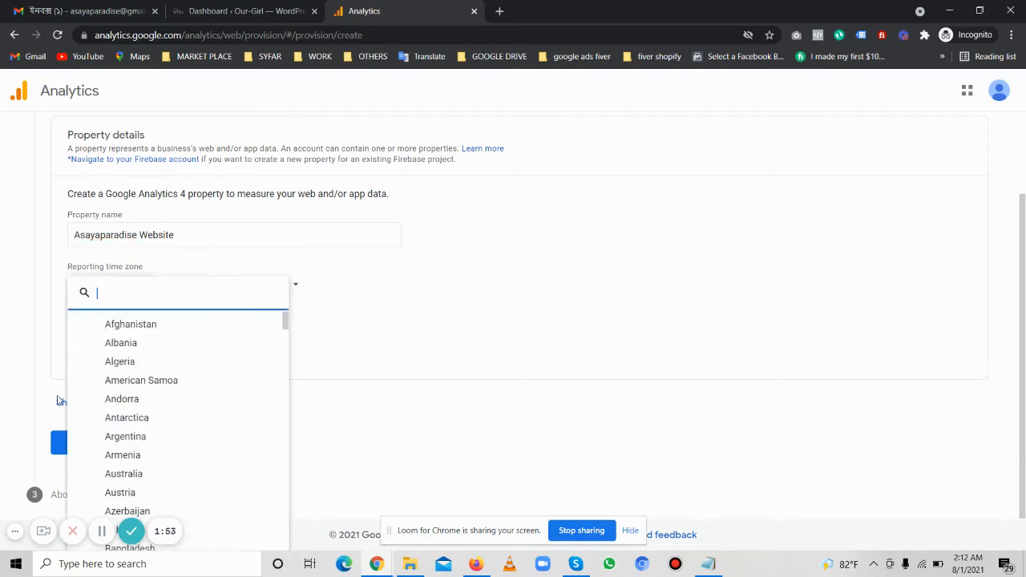
type("ban")
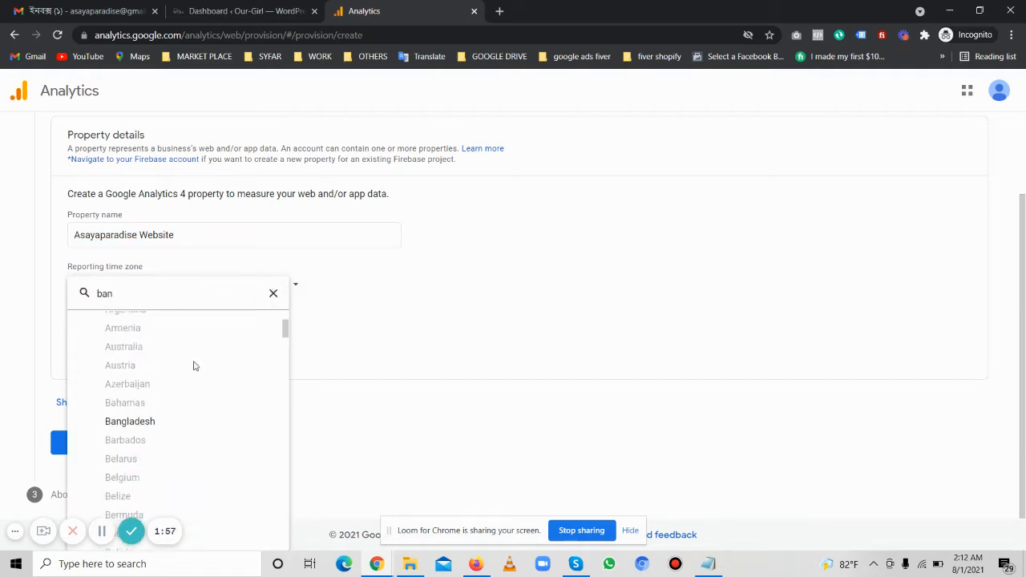
key("Return")
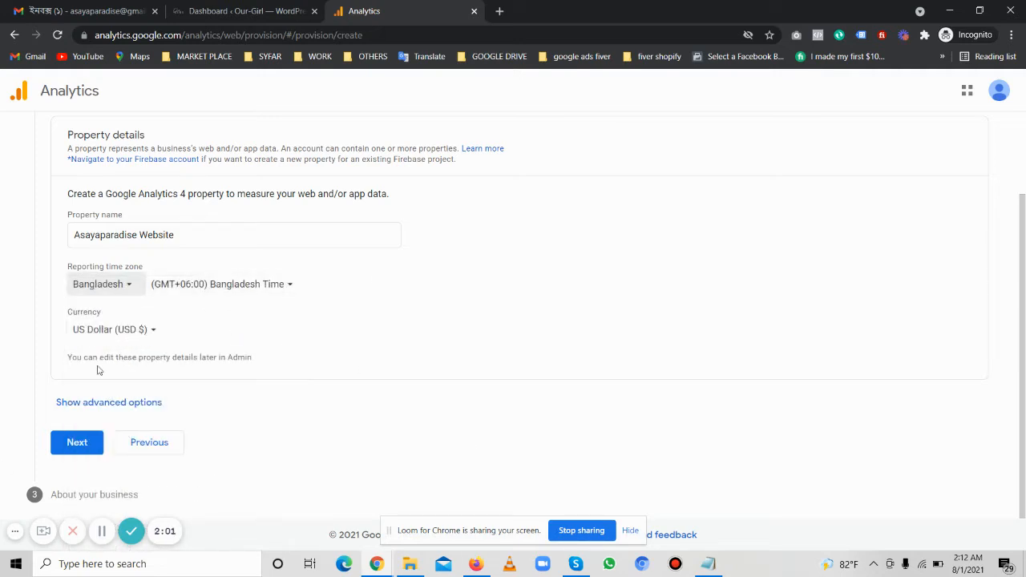
Select US Dollar (USD $) as the property currency
left_click(111, 338)
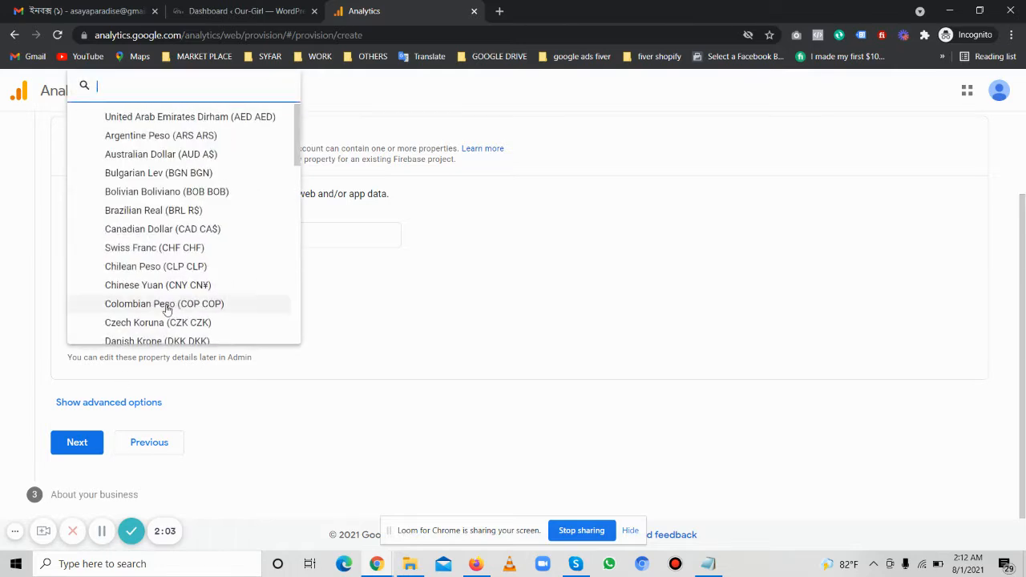
scroll(207, 225, "down", 8)
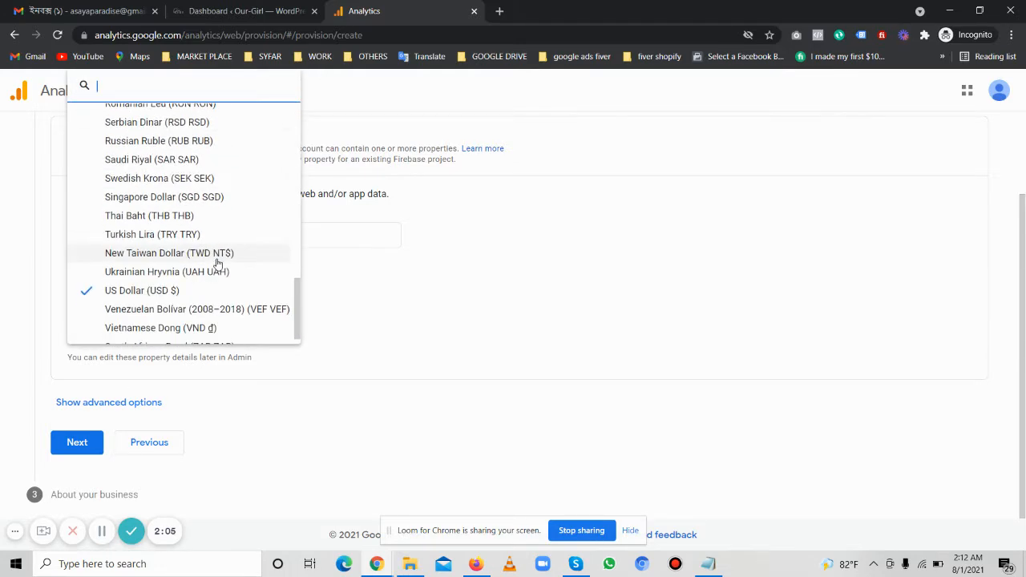
scroll(216, 260, "up", 8)
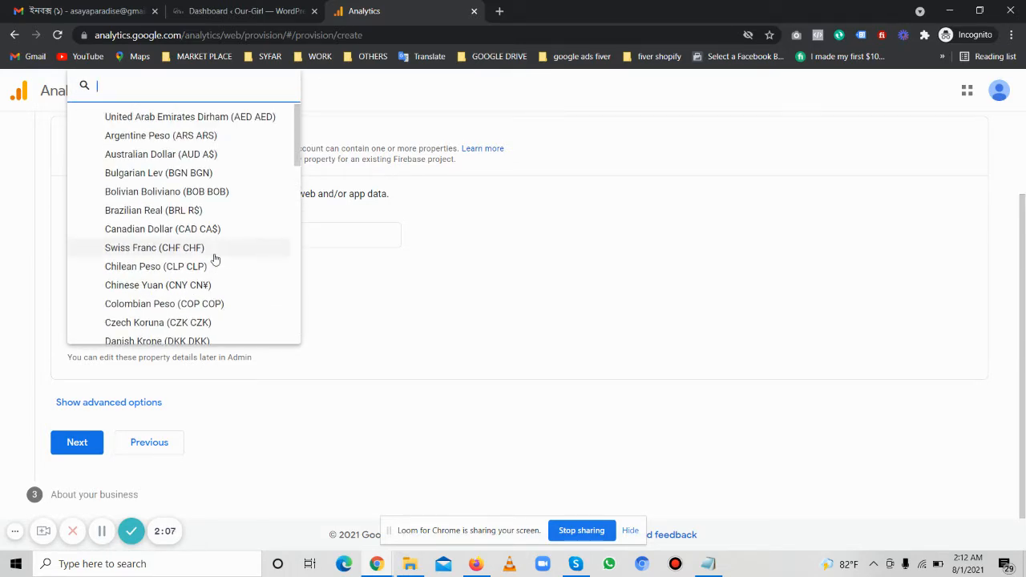
scroll(215, 245, "down", 8)
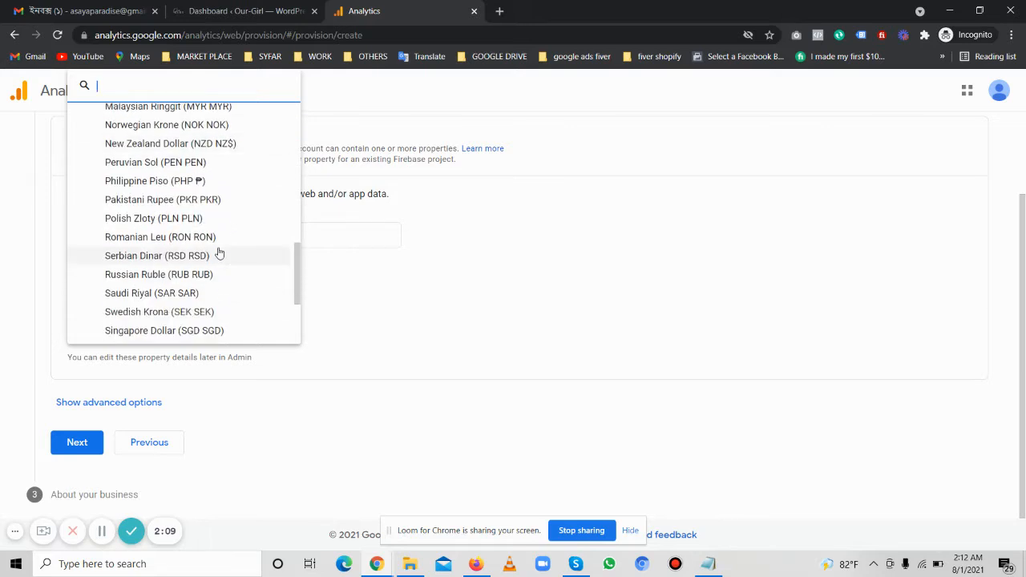
left_click(138, 292)
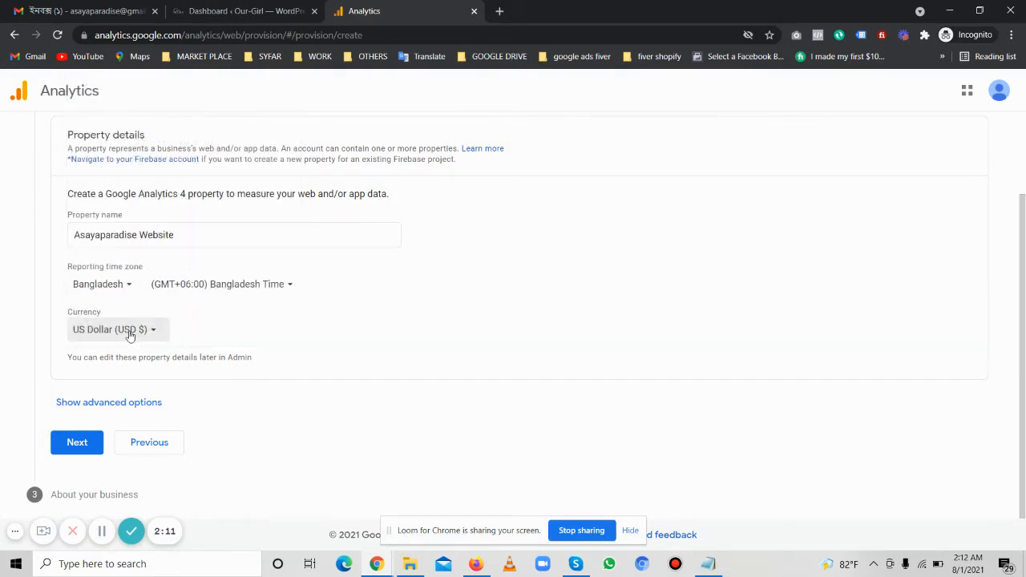
scroll(217, 325, "up", 2)
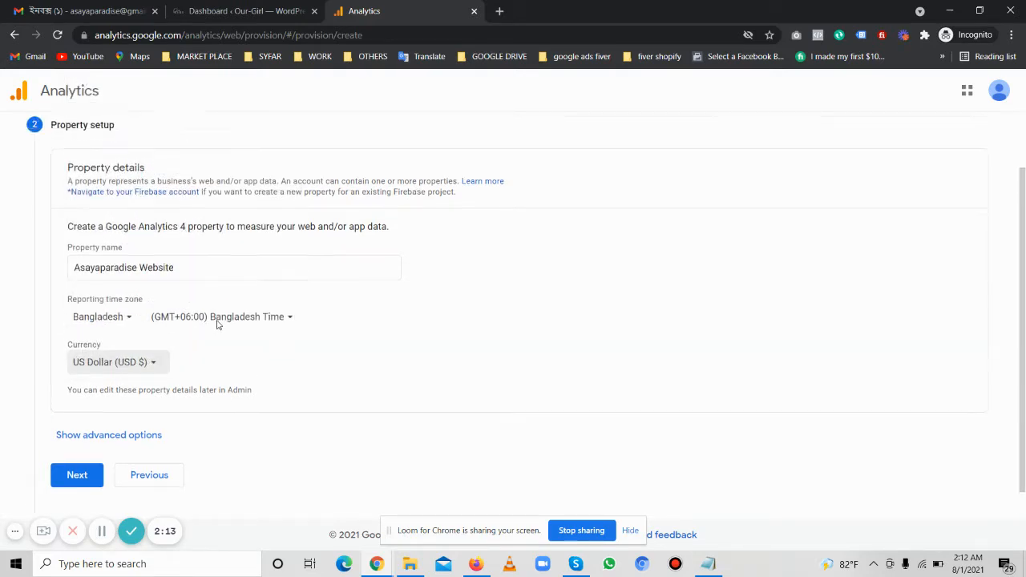
scroll(220, 316, "down", 1)
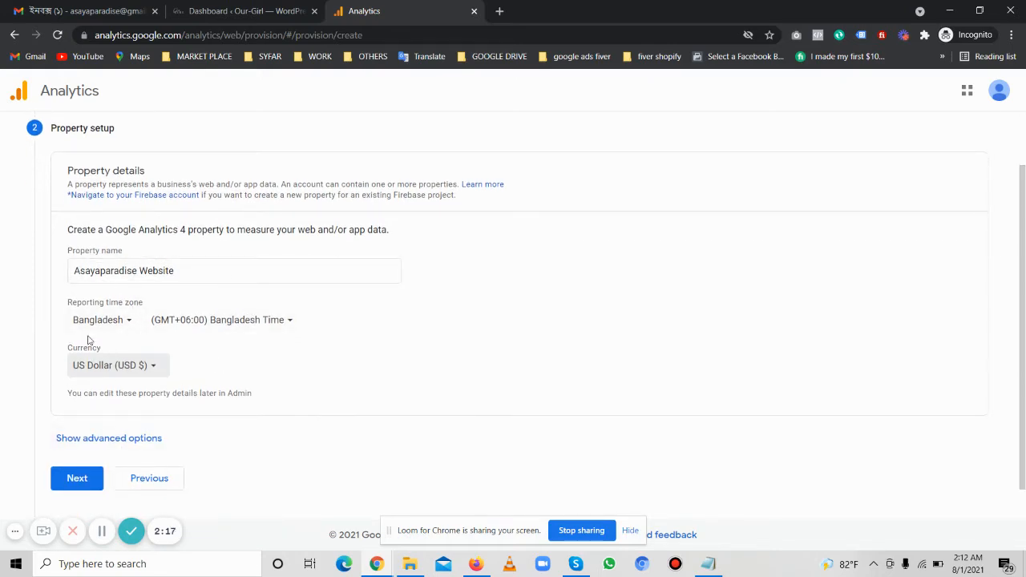
scroll(237, 328, "down", 1)
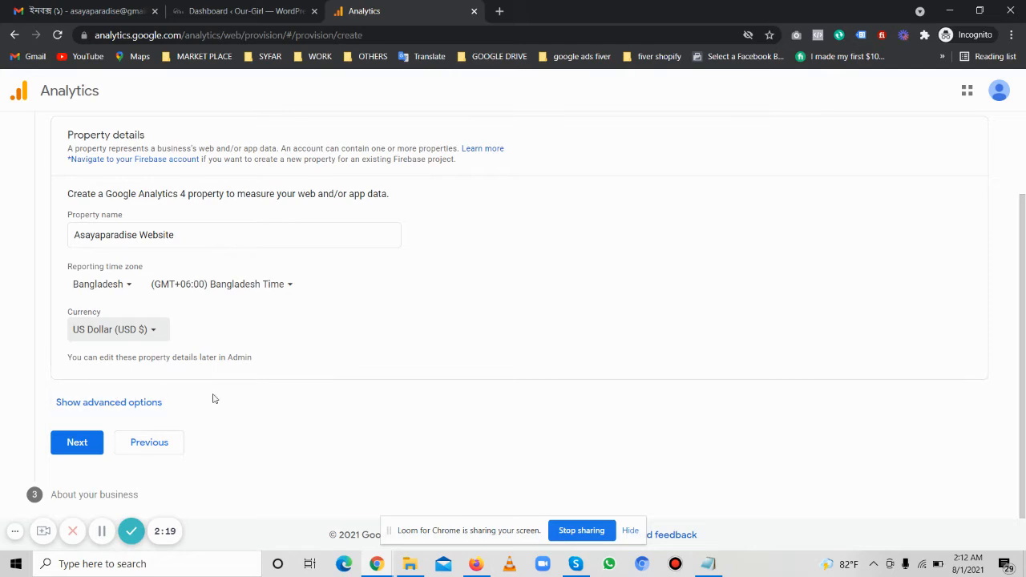
Show the advanced options and turn on Universal Analytics property creation, keeping both GA4 and Universal Analytics properties selected
left_click(163, 404)
scroll(337, 278, "down", 3)
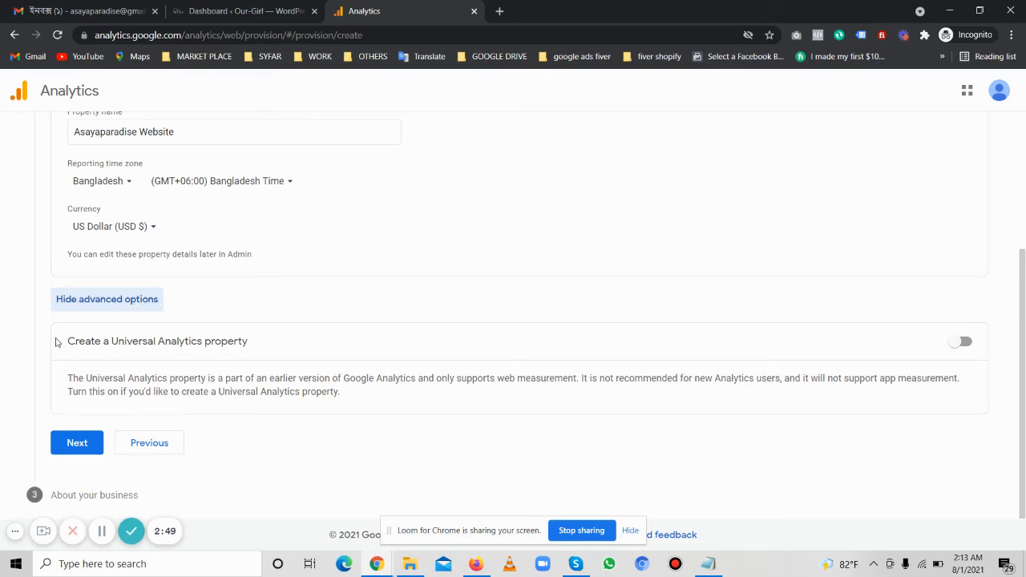
left_click_drag(55, 341, 421, 434)
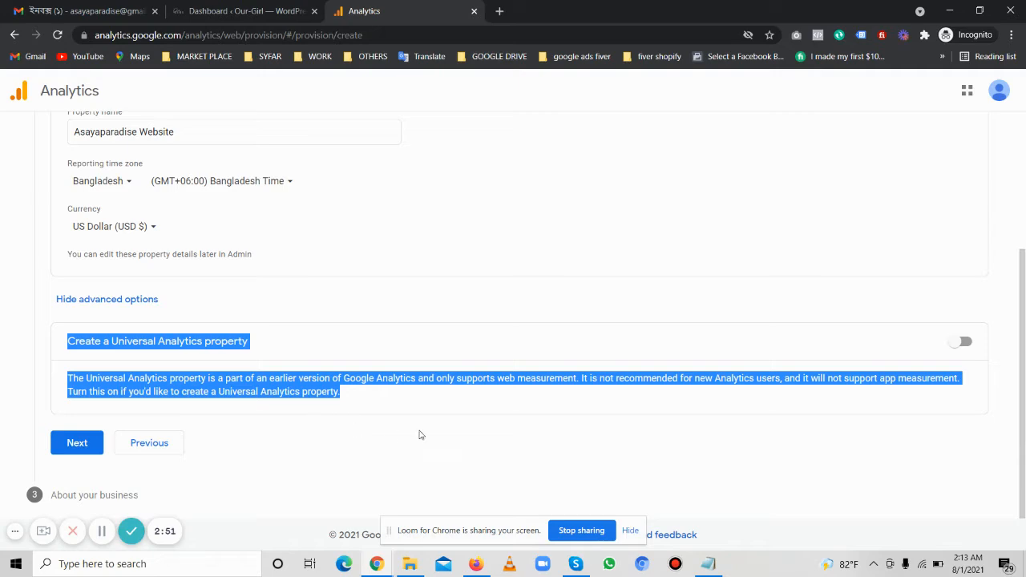
left_click(421, 434)
left_click(964, 341)
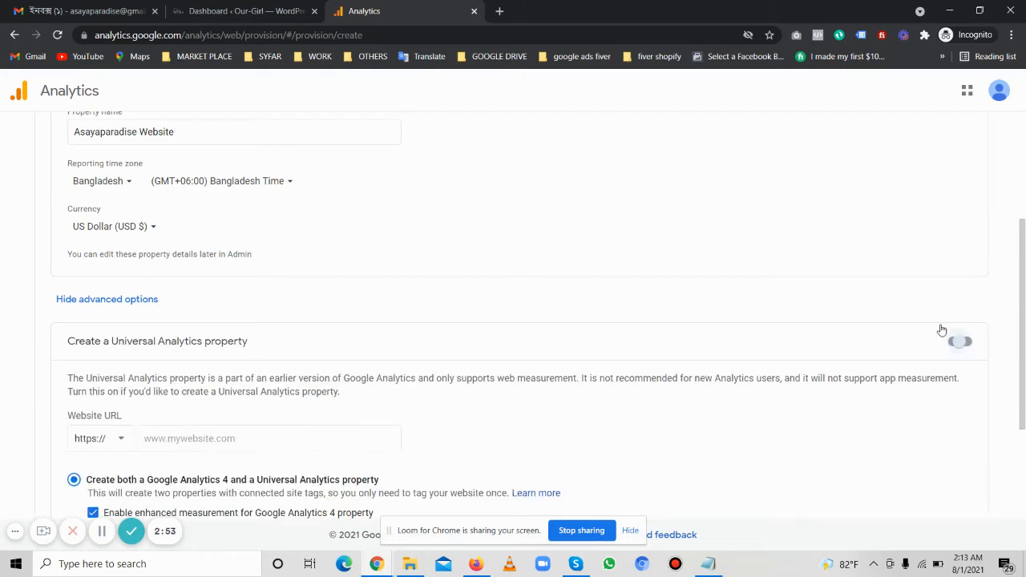
scroll(681, 305, "down", 2)
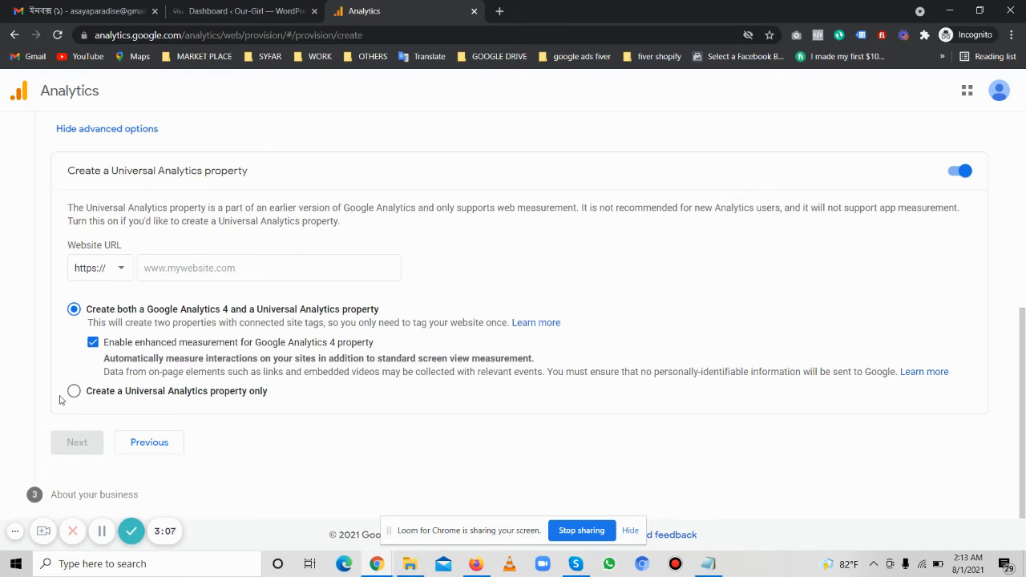
left_click(263, 396)
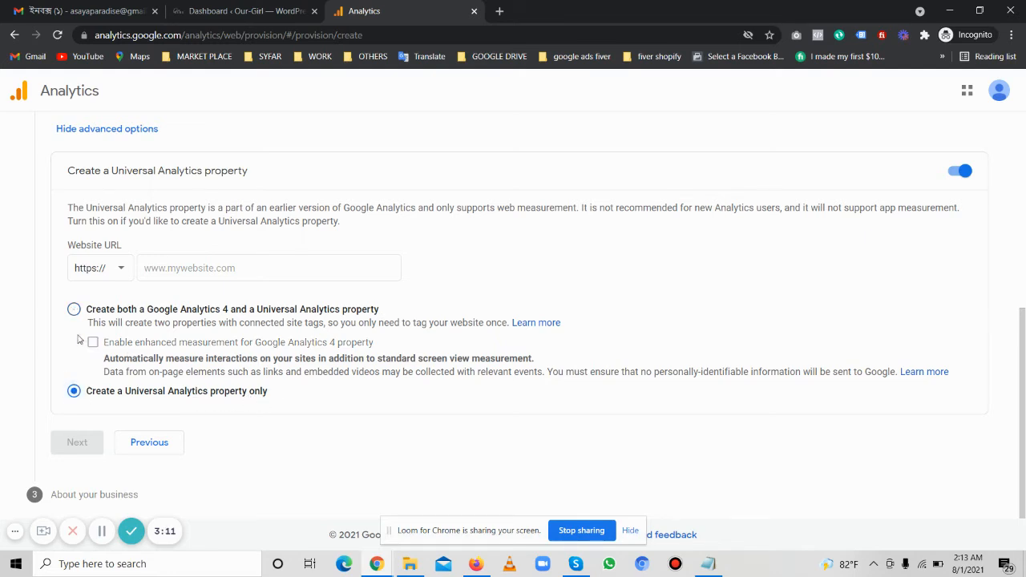
left_click(74, 309)
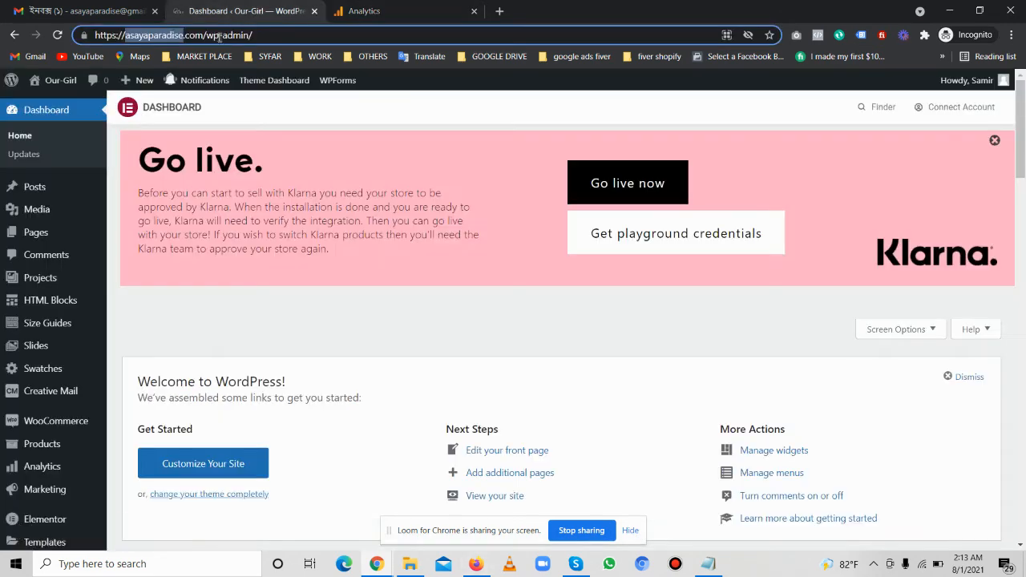
Paste the site's address from the WordPress tab as the website URL, trimming it to asayaparadise.com
left_click(252, 11)
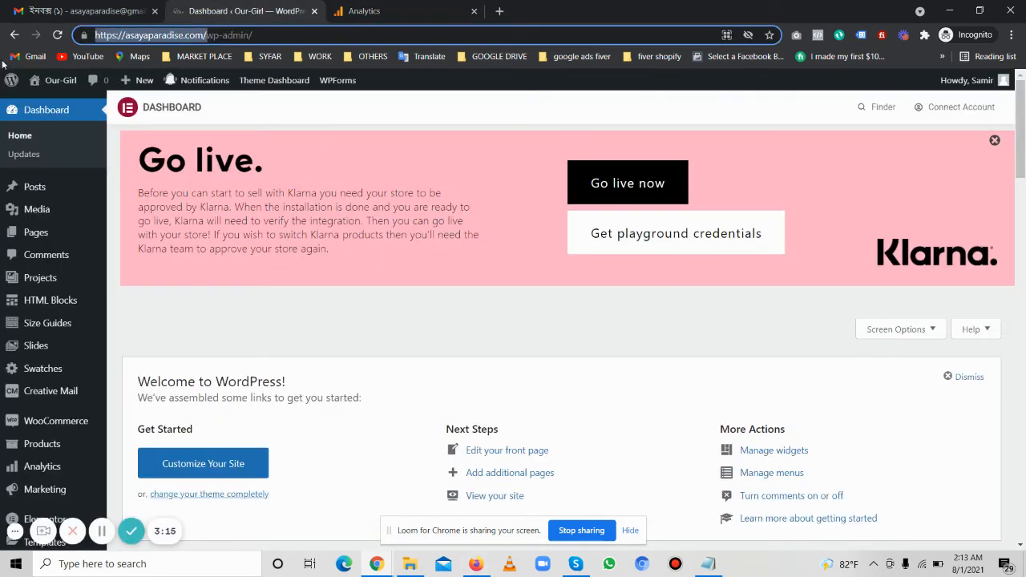
left_click(433, 10)
left_click(333, 267)
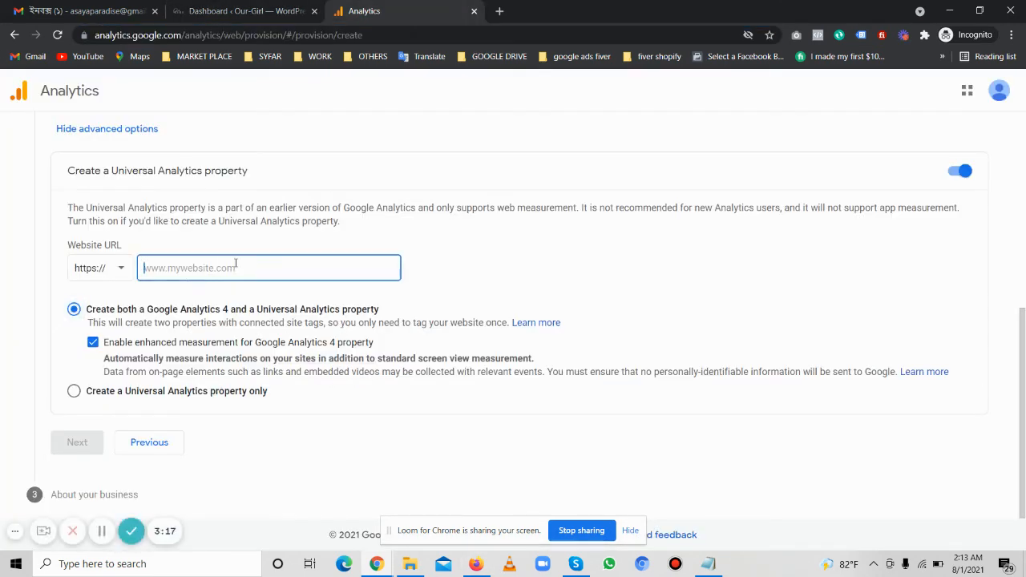
key("ctrl+v")
left_click_drag(177, 267, 77, 271)
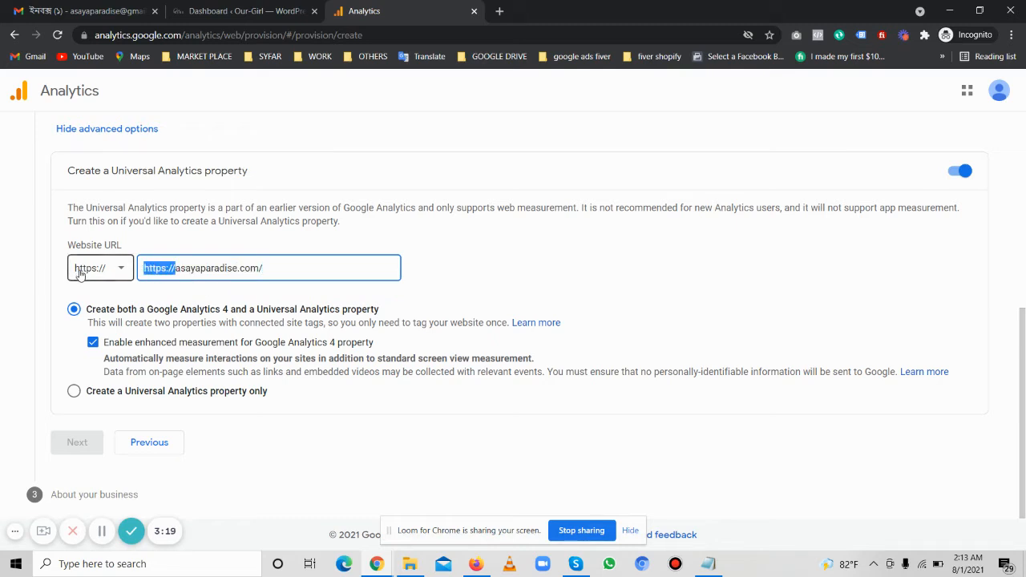
key("BackSpace")
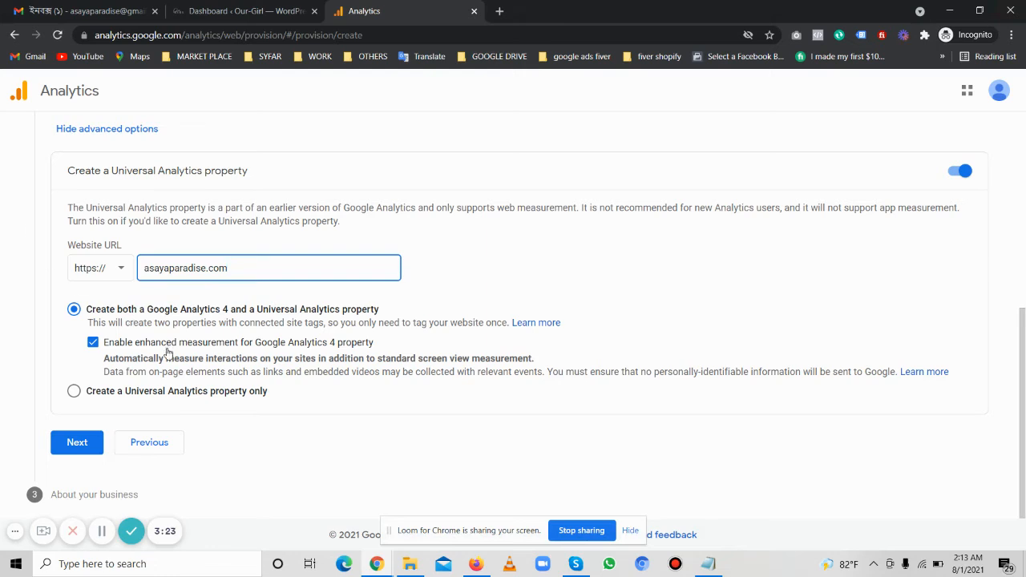
Continue to the business details and set the business size to Small (1 to 10 employees)
left_click(90, 442)
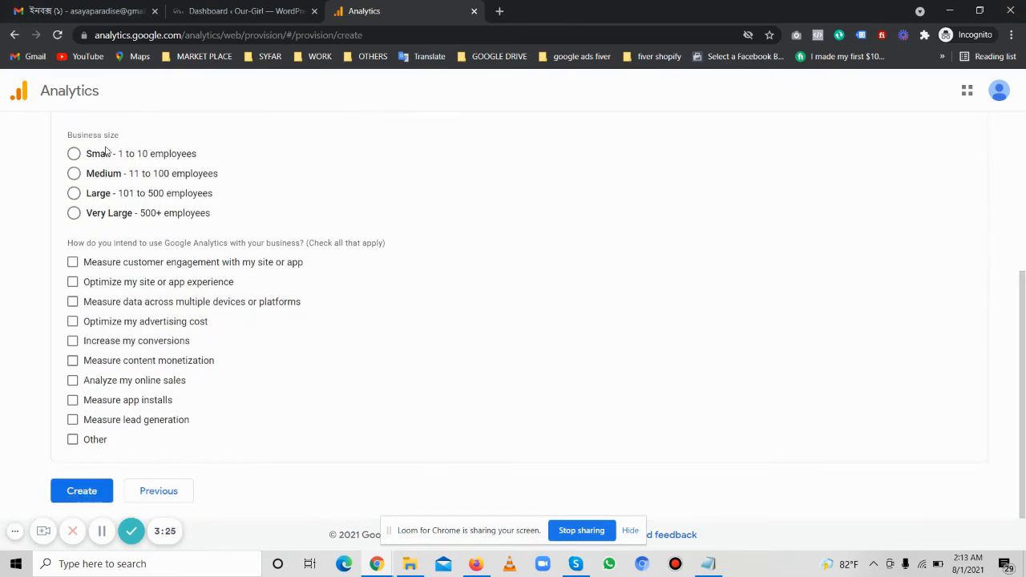
scroll(172, 222, "down", 2)
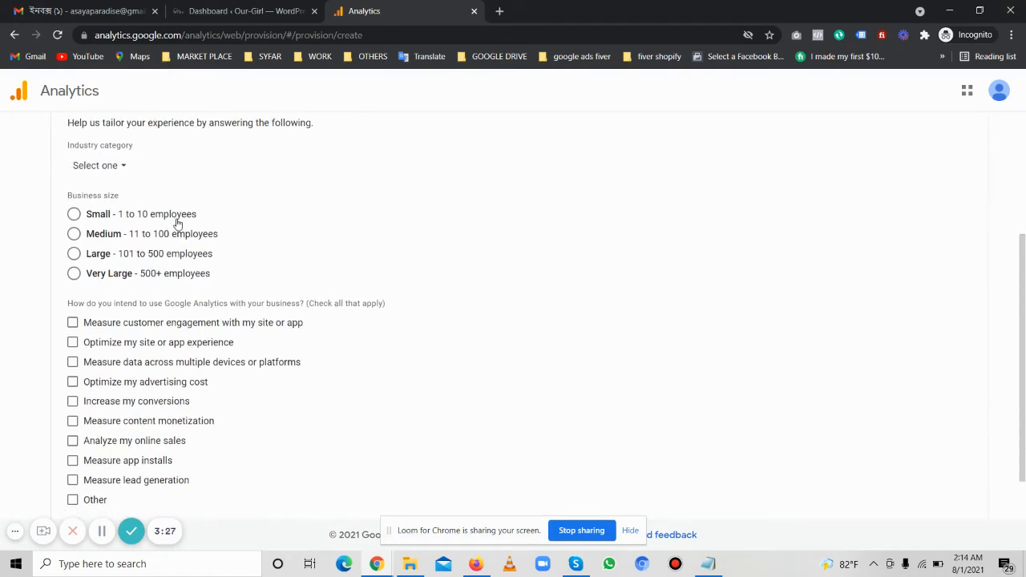
left_click(74, 216)
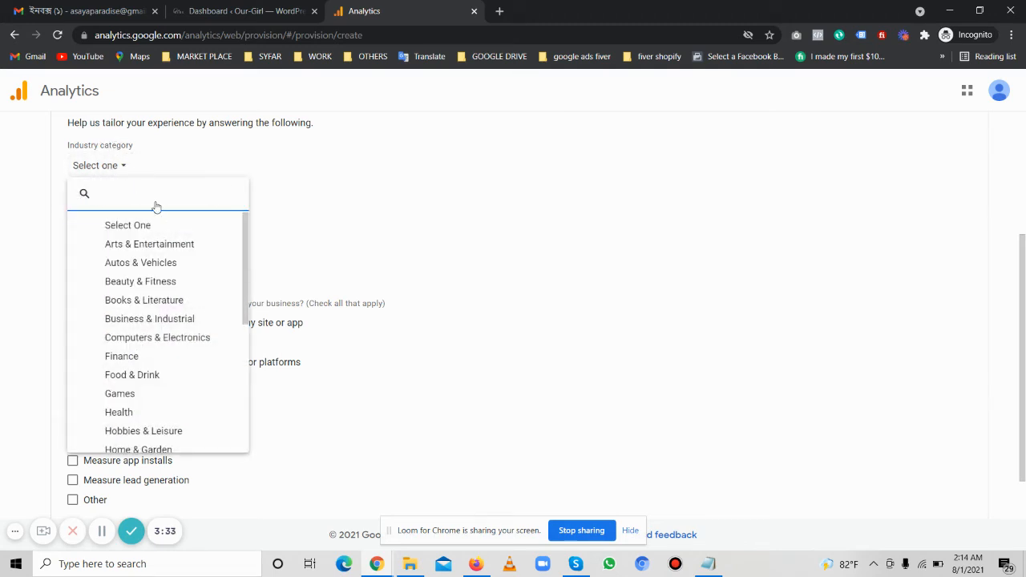
left_click(240, 11)
left_click(84, 6)
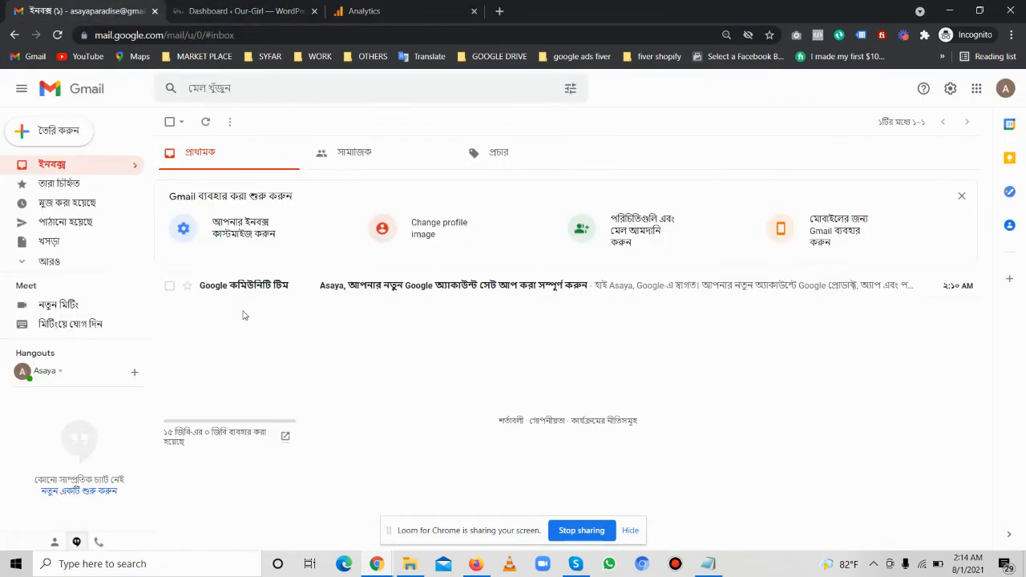
left_click(229, 8)
left_click(365, 11)
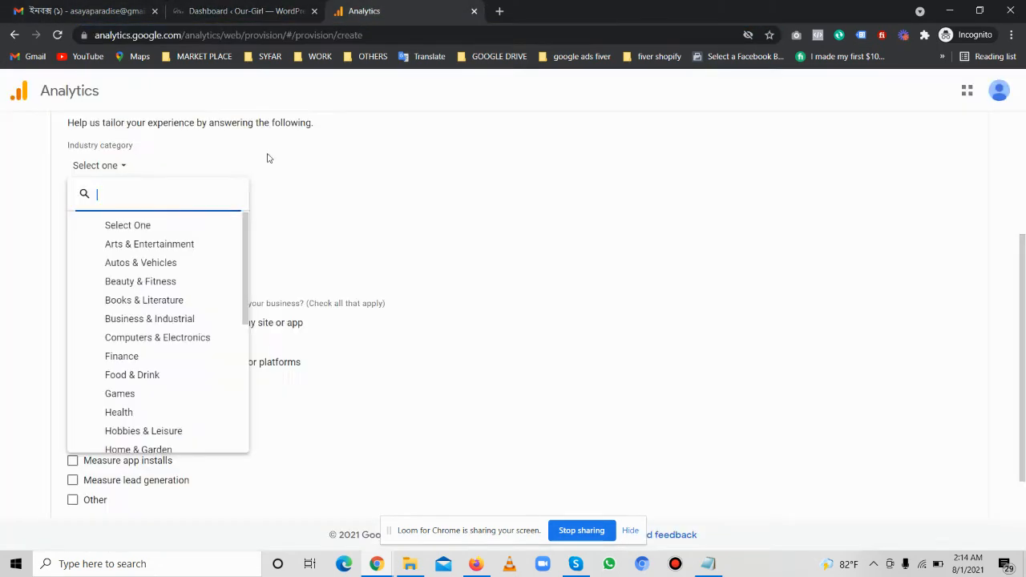
Search the industry categories for sho and choose Shopping
type("sho")
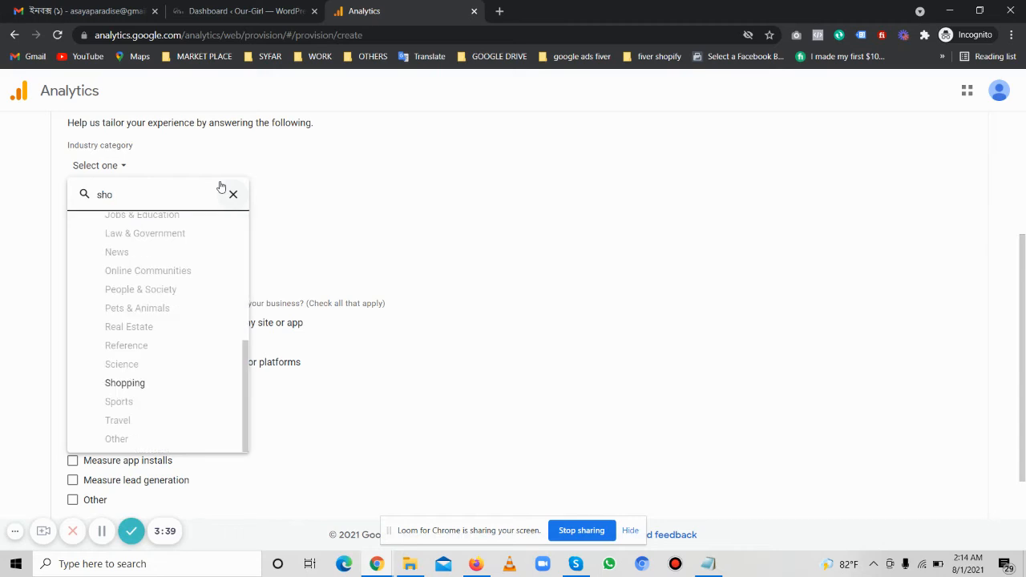
left_click(109, 387)
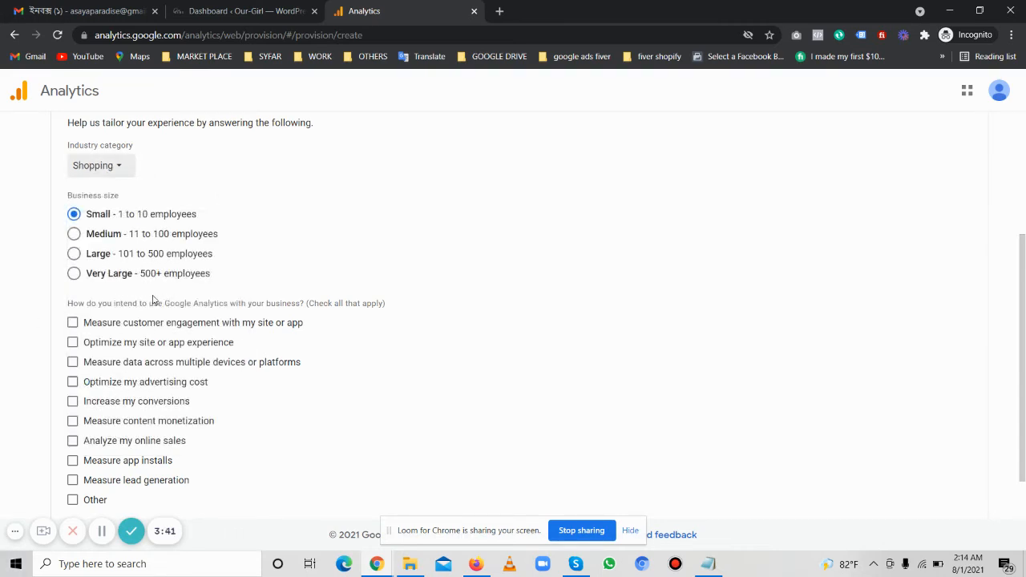
scroll(358, 314, "down", 2)
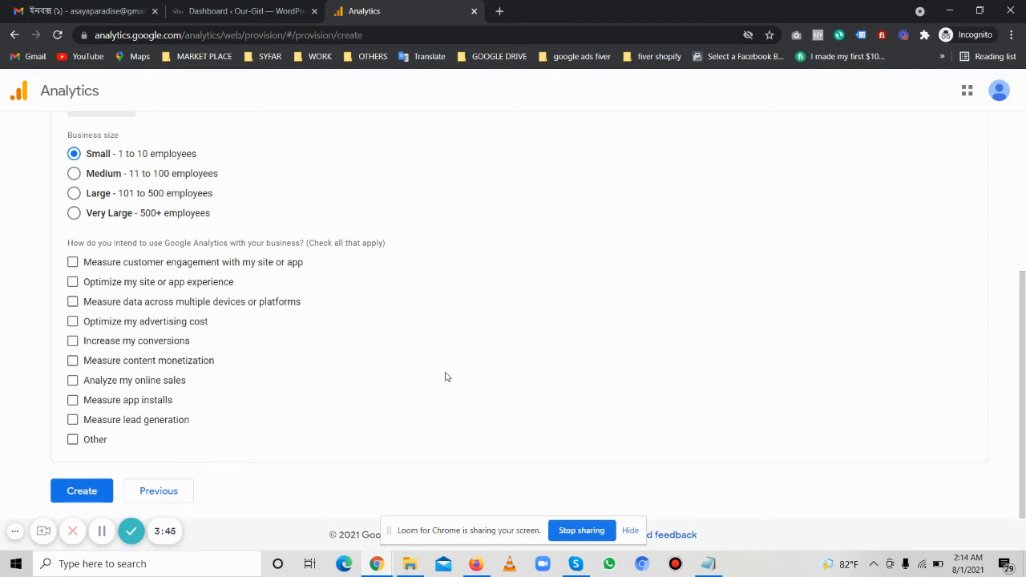
Tick every intended use of Google Analytics, from customer engagement through Other
left_click(73, 262)
left_click(72, 281)
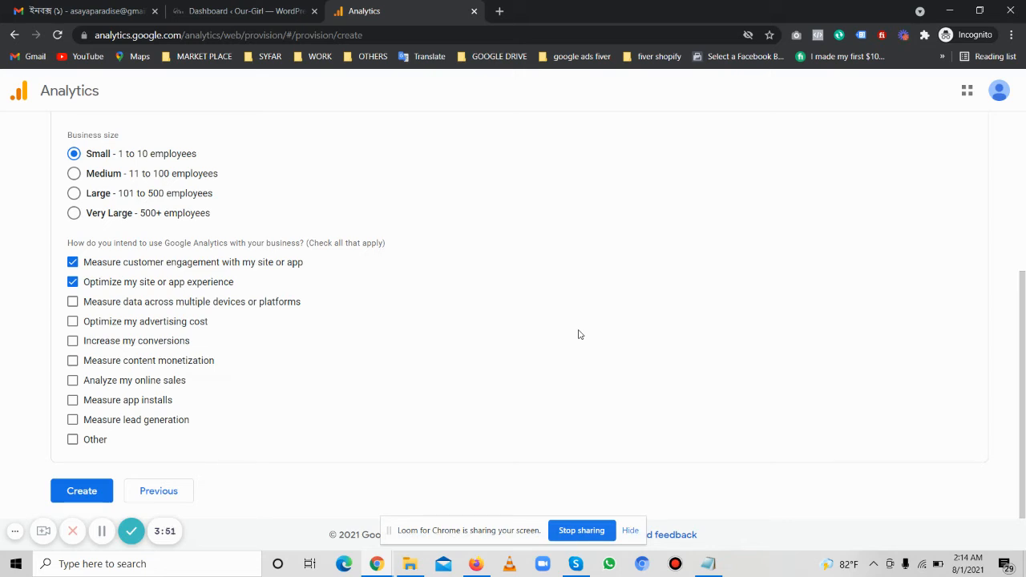
left_click_drag(152, 270, 158, 439)
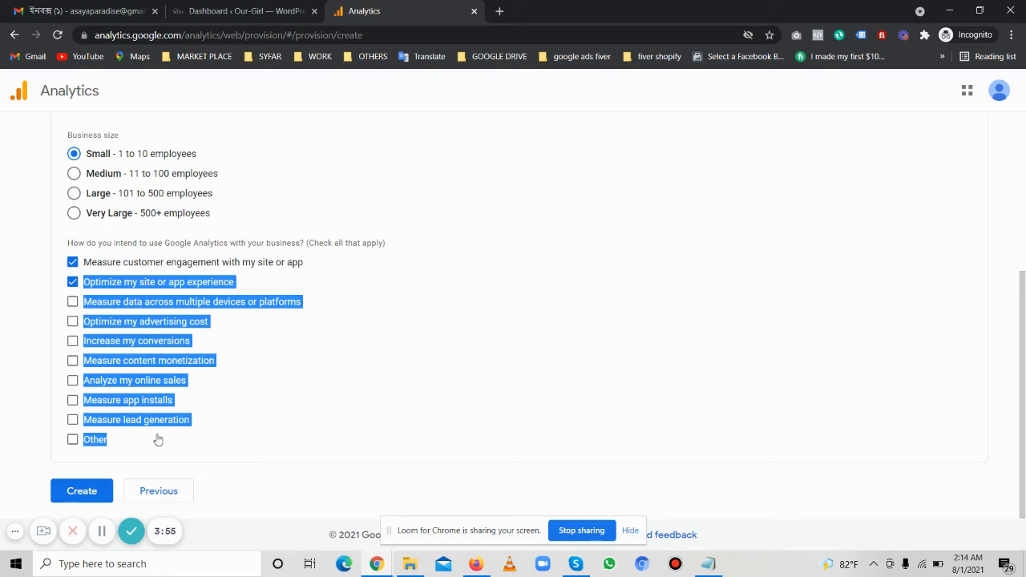
left_click(45, 306)
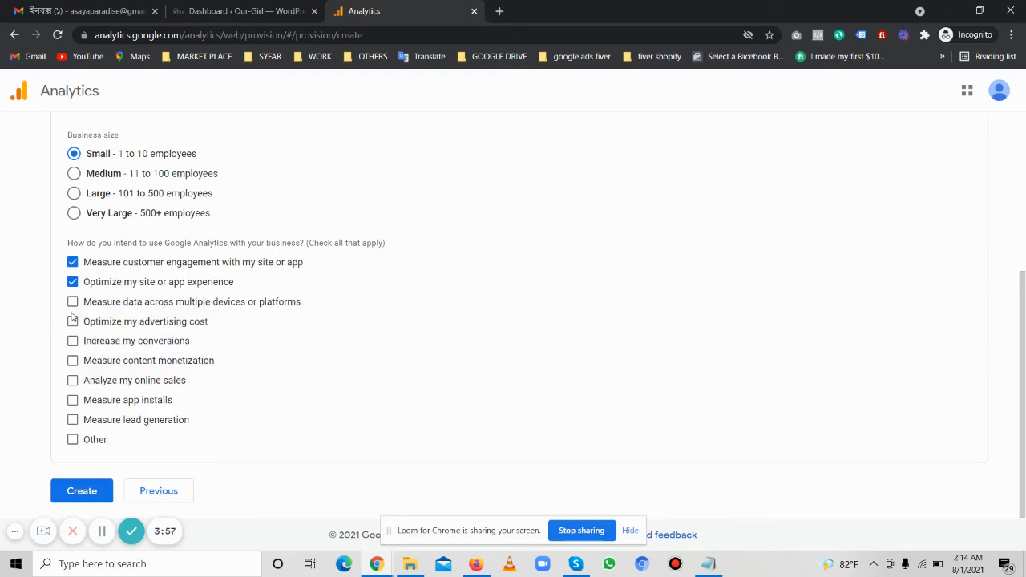
left_click(72, 303)
left_click(72, 320)
left_click(72, 341)
left_click(72, 361)
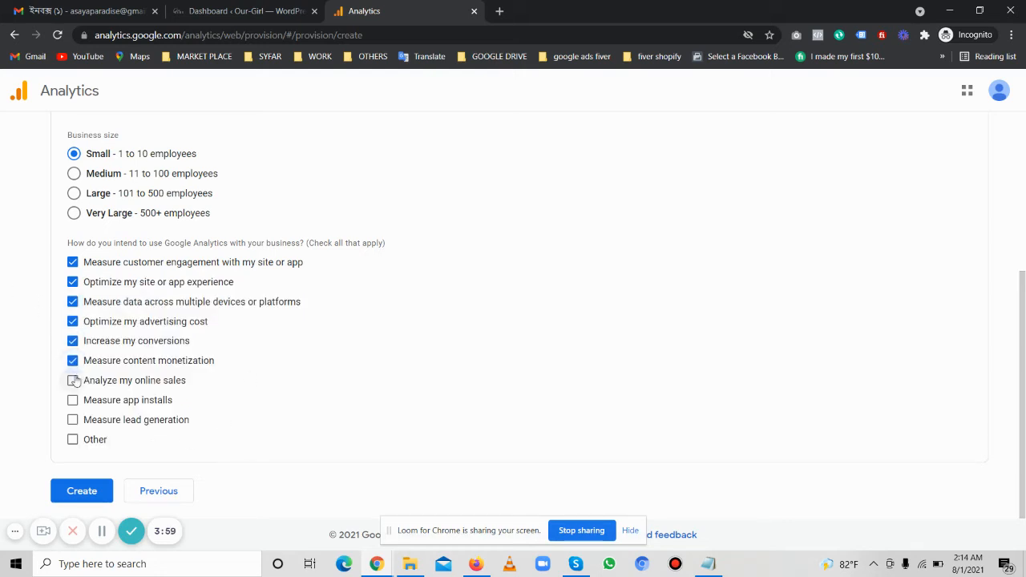
left_click(72, 379)
left_click(72, 400)
left_click(72, 419)
left_click(72, 439)
scroll(151, 355, "down", 1)
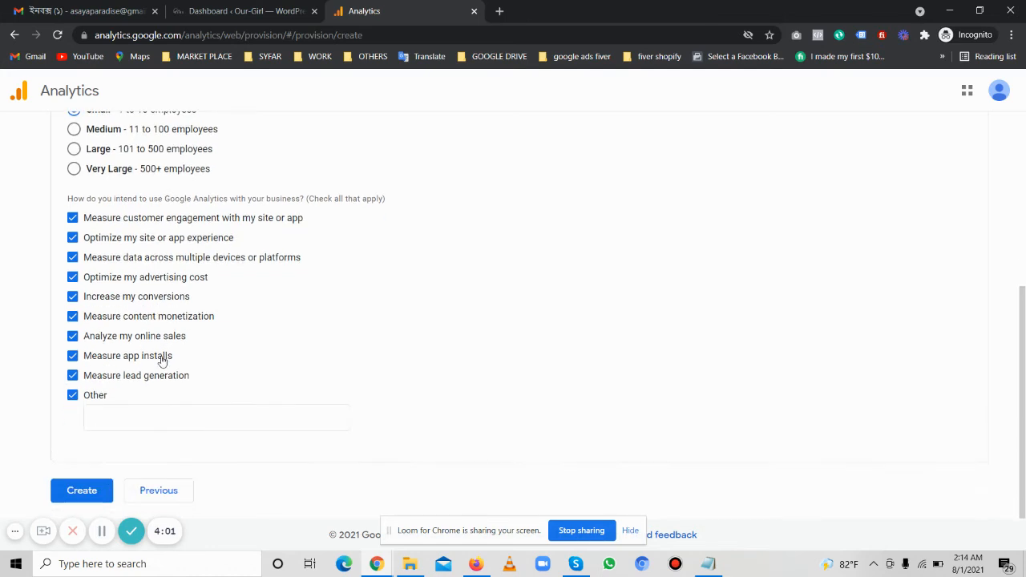
Create the account and accept the Data Processing Terms required by GDPR in the terms agreement
left_click(82, 489)
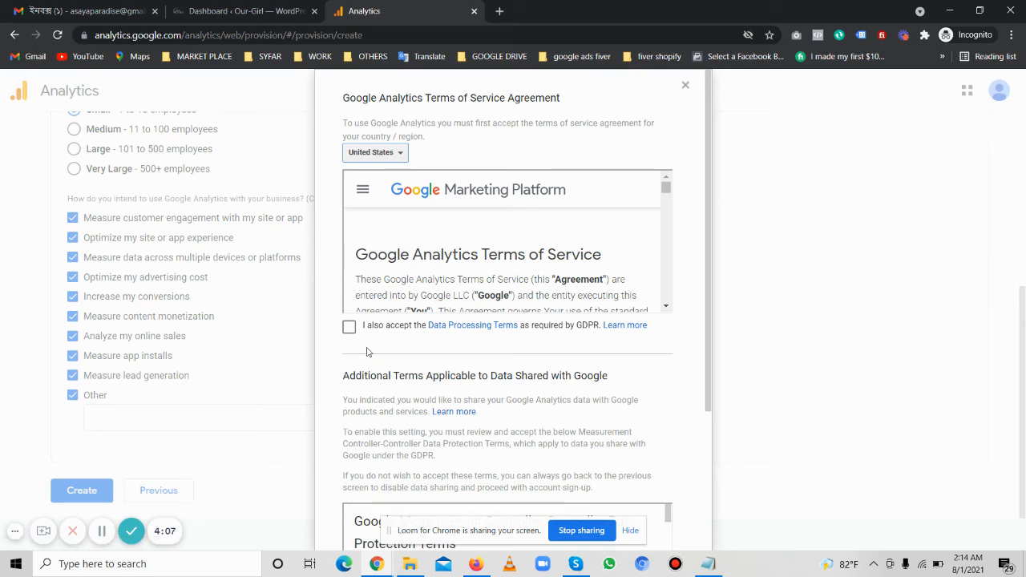
left_click(350, 331)
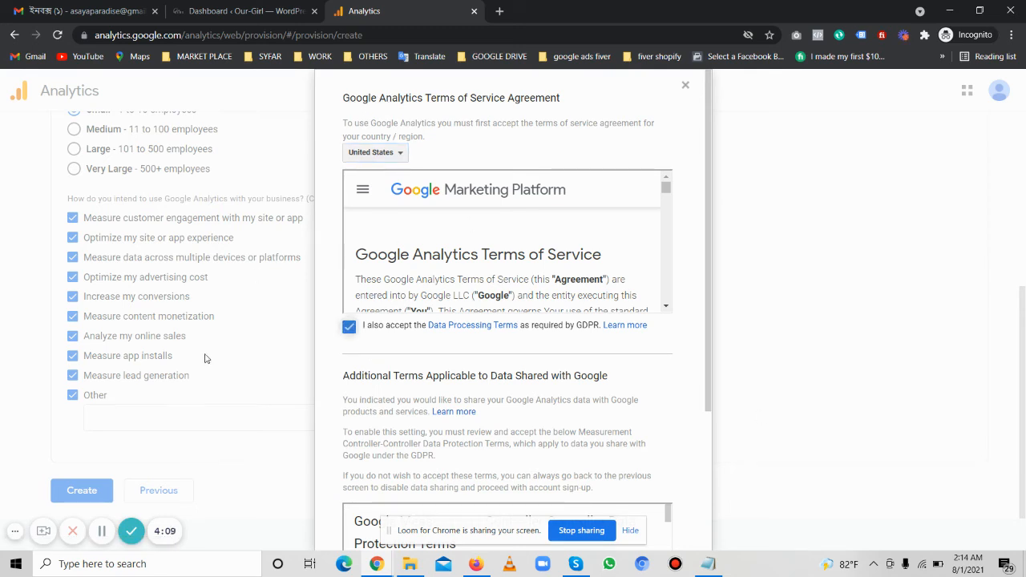
left_click(383, 157)
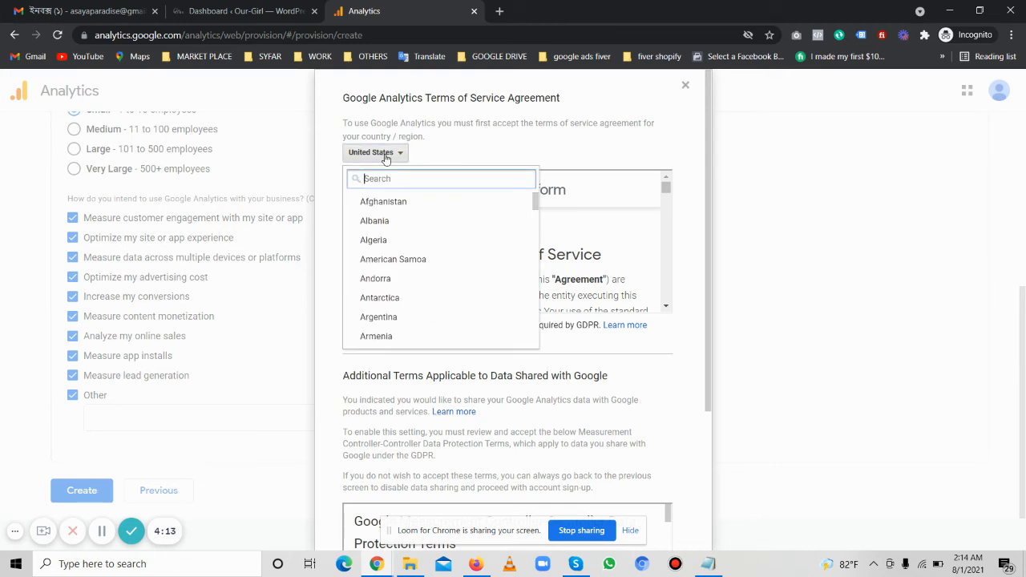
scroll(393, 286, "down", 3)
scroll(412, 259, "up", 3)
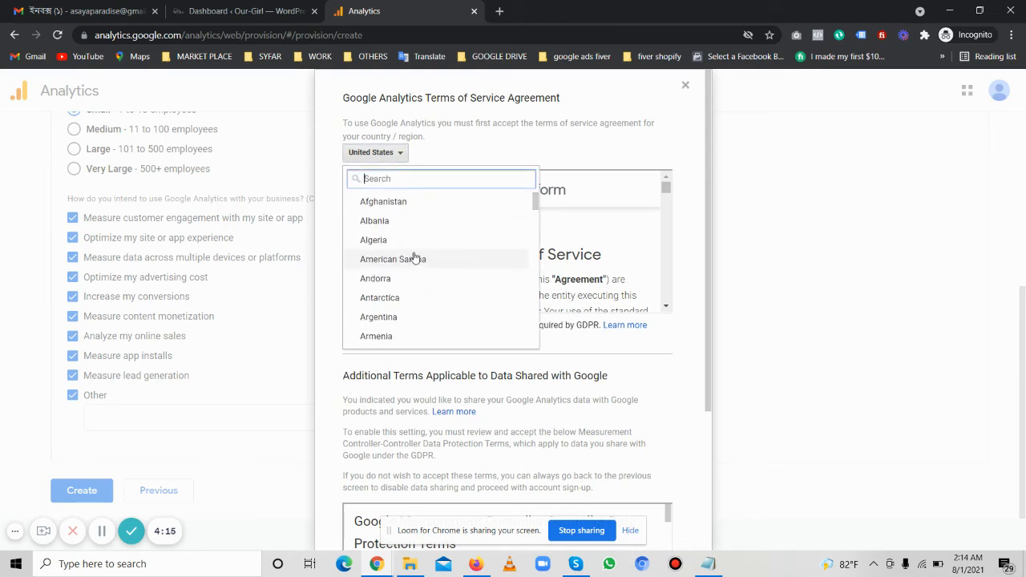
left_click(461, 154)
Accept the Measurement Controller-Controller Data Protection Terms and the agreement, and close the web stream details panel
scroll(559, 293, "down", 5)
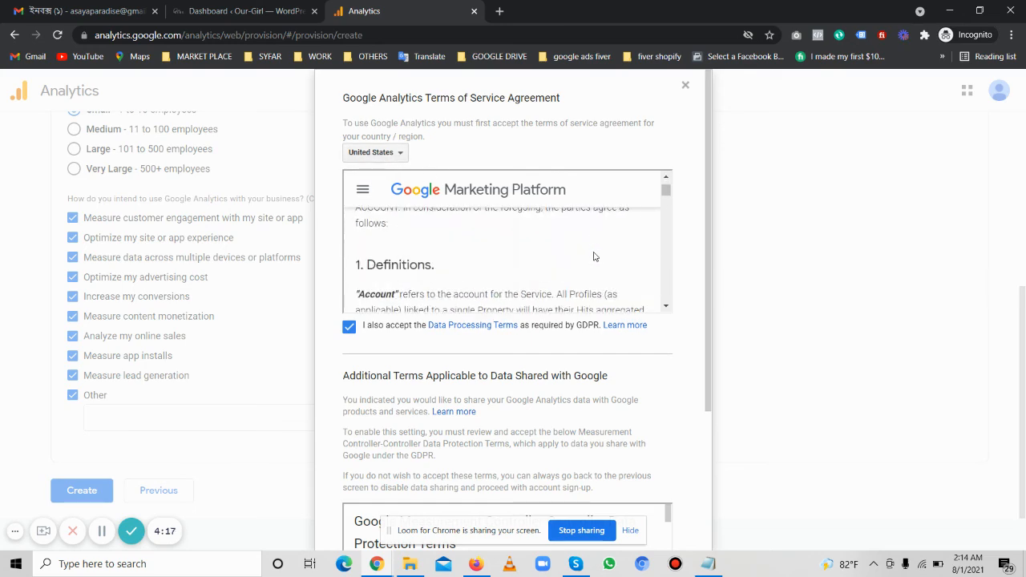
scroll(558, 294, "down", 5)
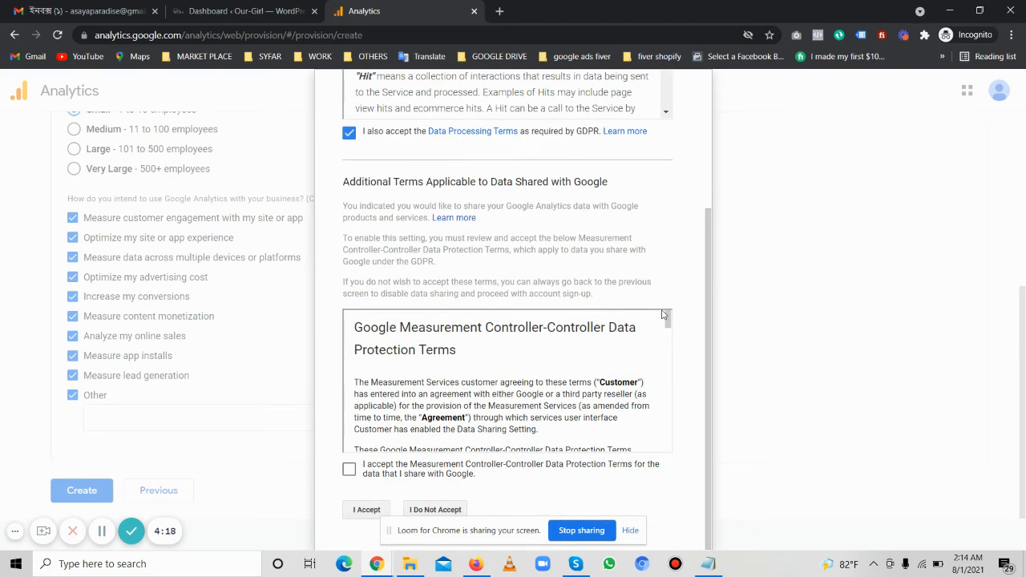
left_click(348, 469)
scroll(474, 327, "down", 3)
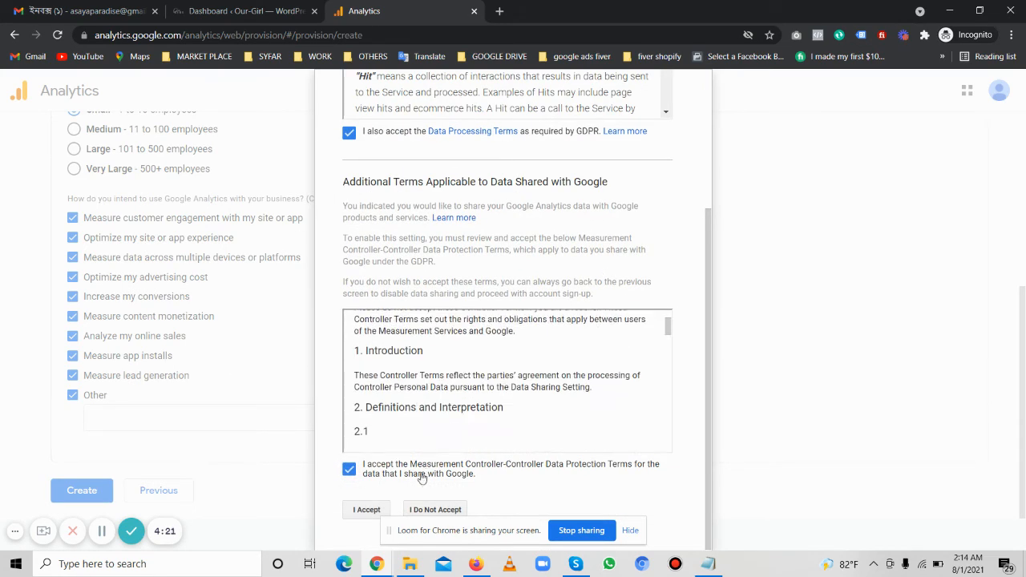
left_click(368, 509)
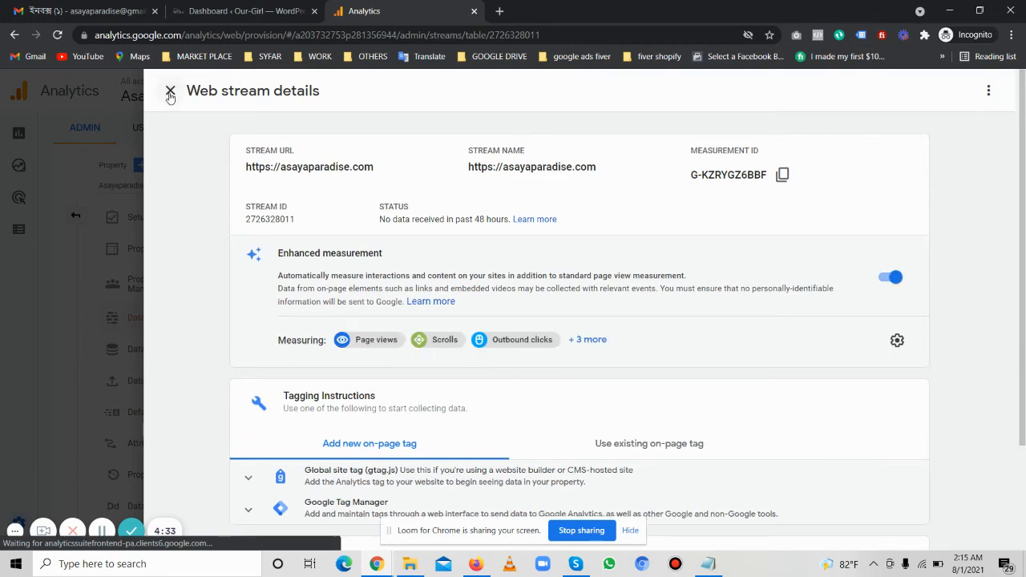
left_click(170, 90)
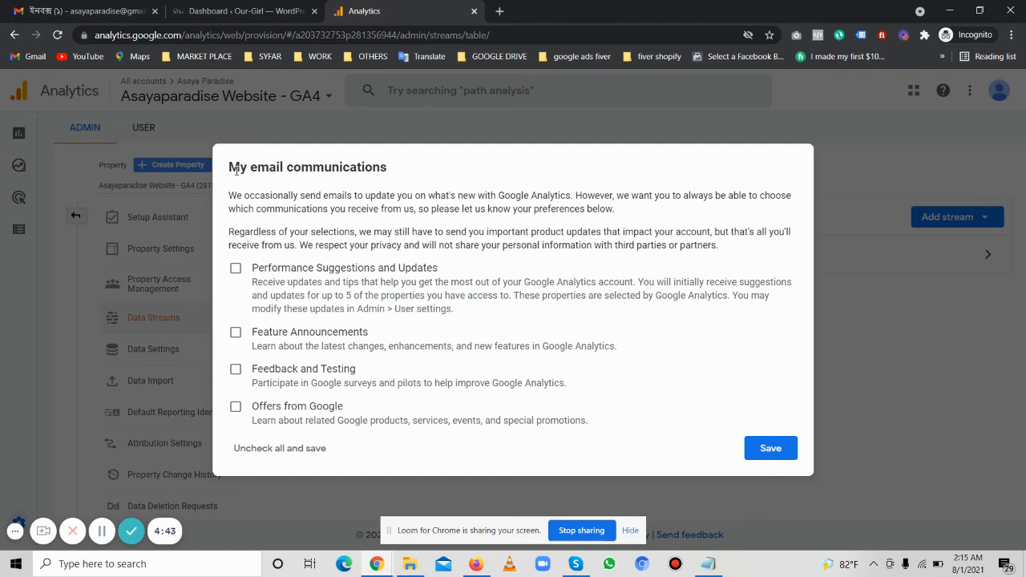
Opt in to all four email communication types, from Performance Suggestions and Updates to Offers from Google, and save
left_click(235, 268)
left_click(236, 332)
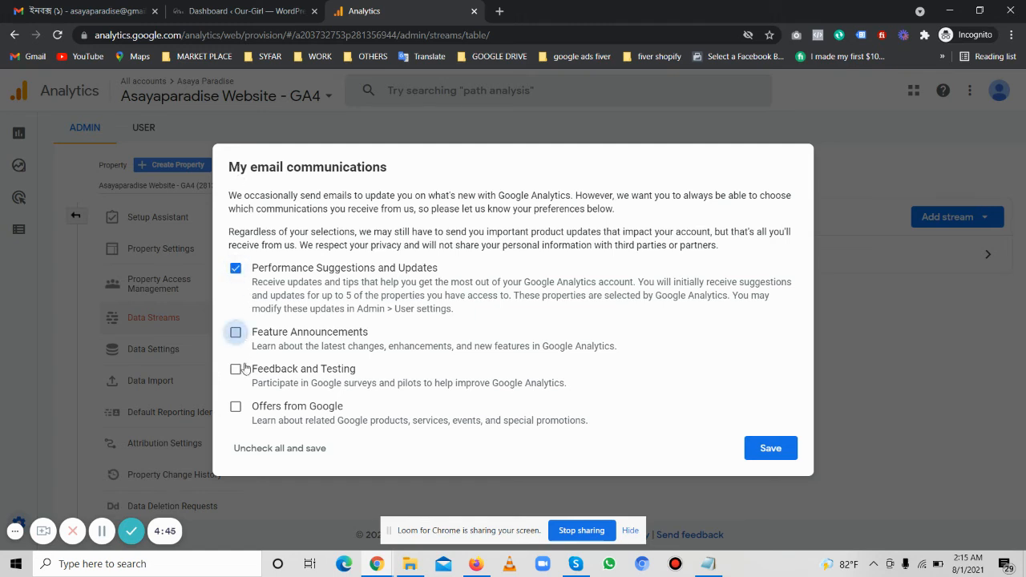
left_click(236, 370)
left_click(235, 407)
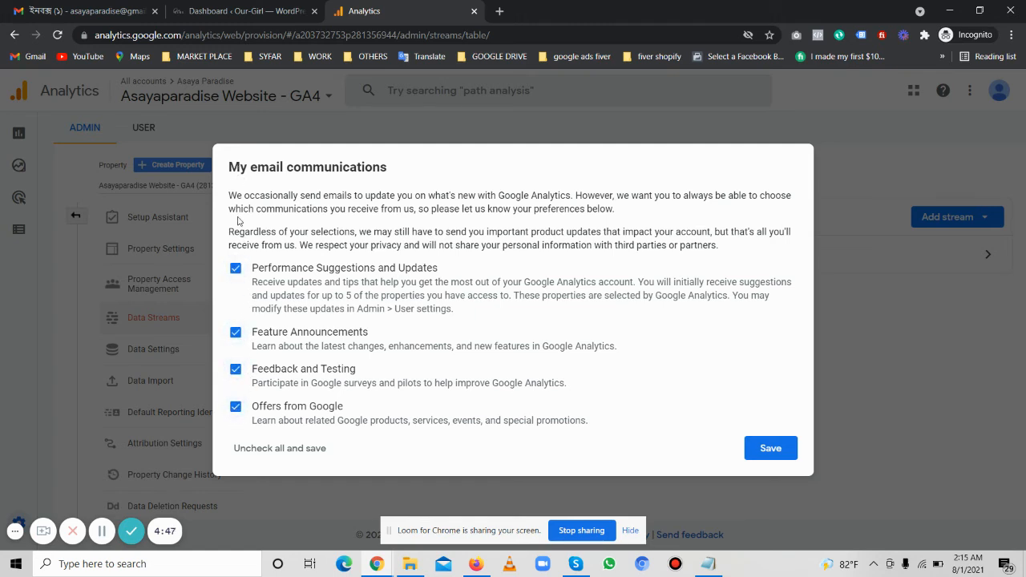
left_click_drag(234, 170, 349, 168)
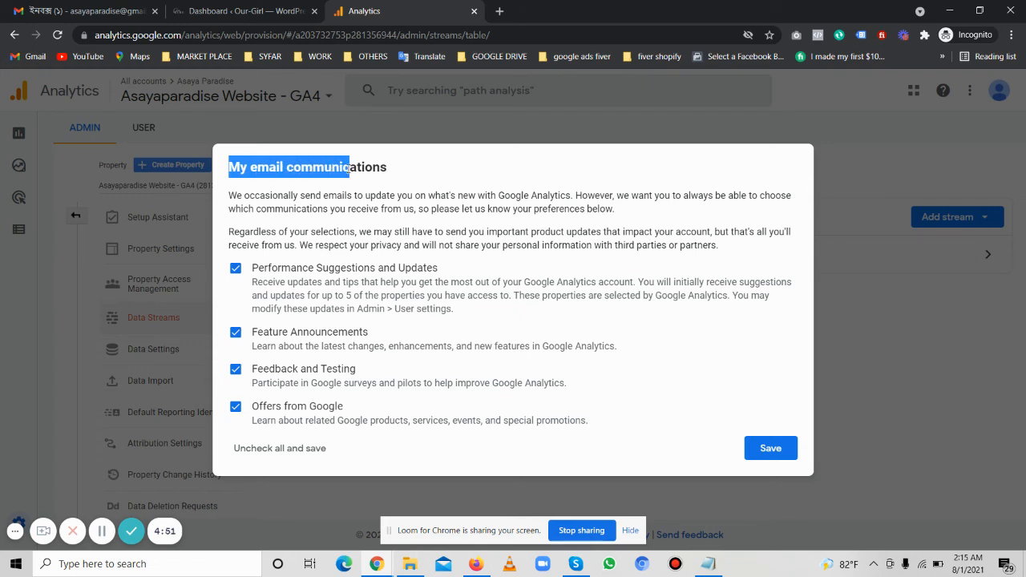
left_click(360, 333)
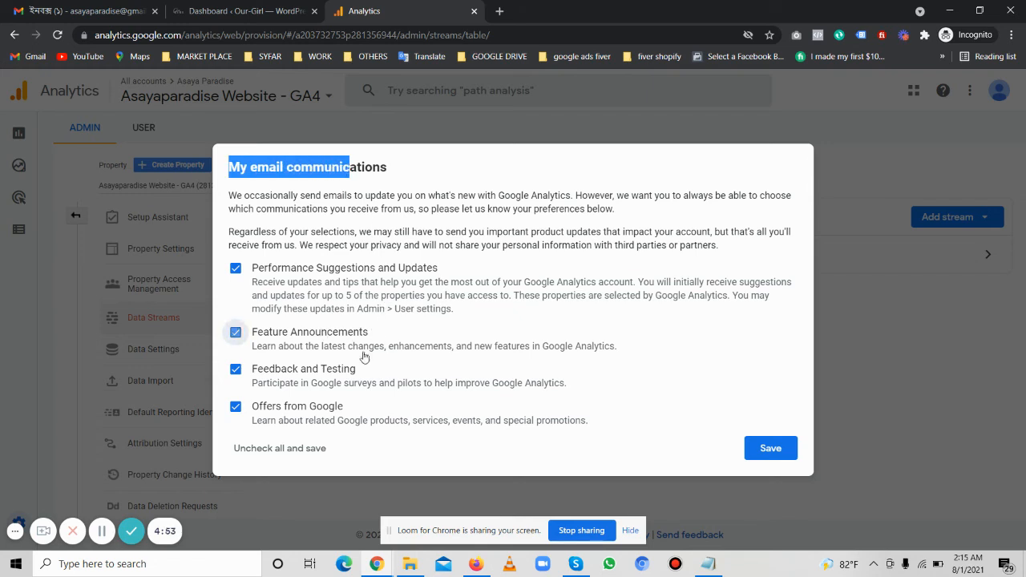
left_click(233, 333)
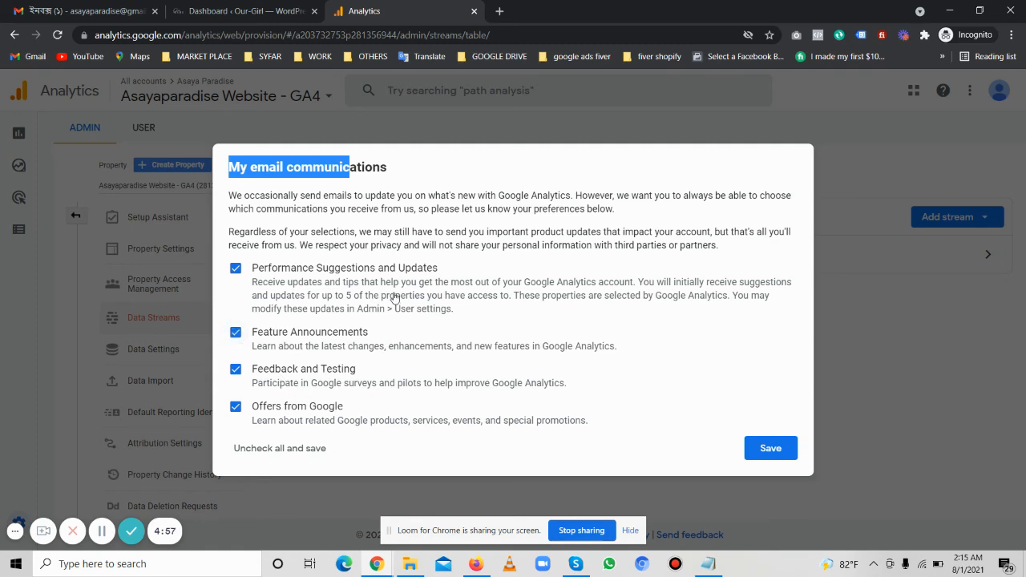
left_click_drag(373, 167, 397, 167)
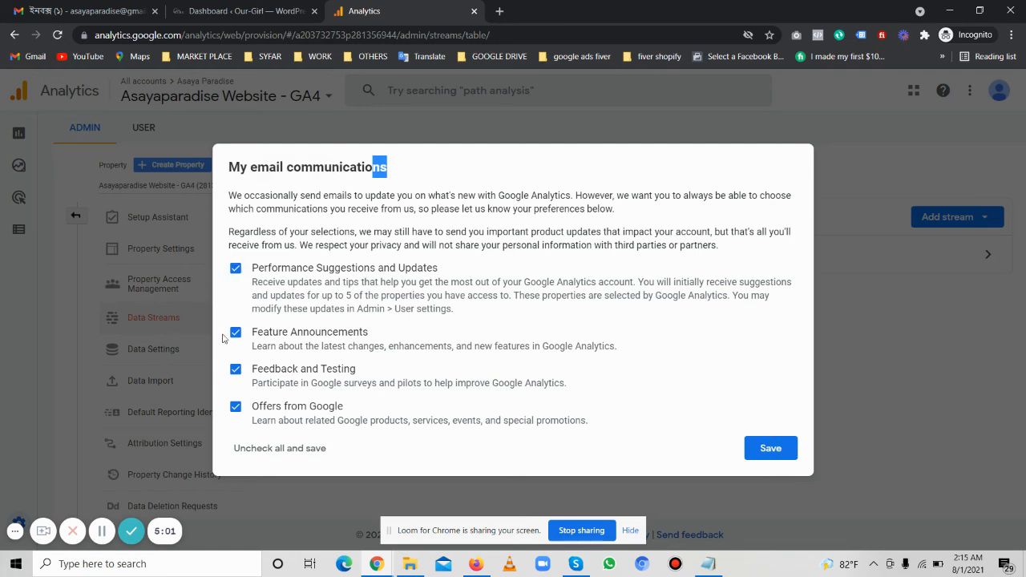
left_click(769, 449)
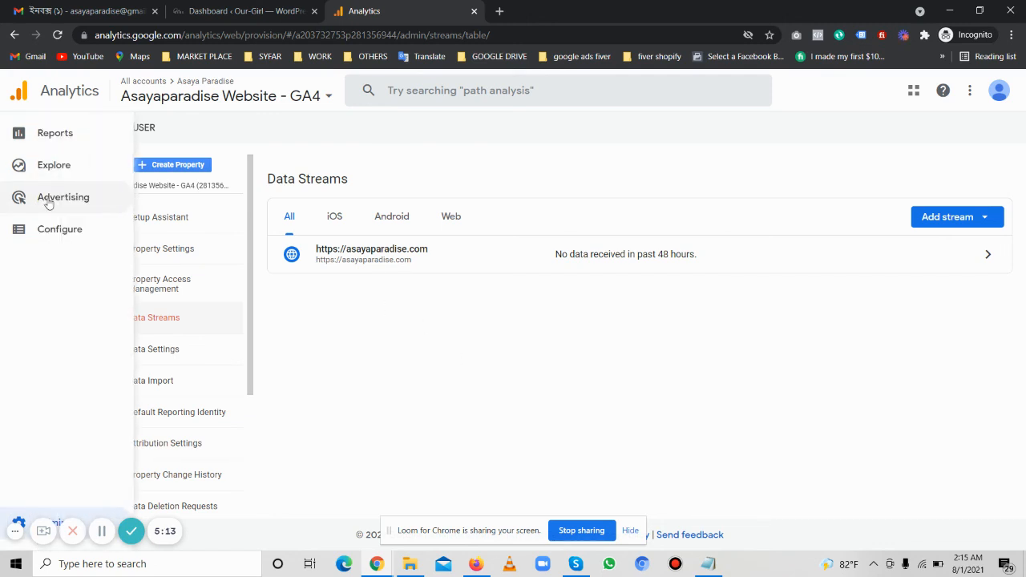
Open the account and property picker to review the properties under the Asaya Paradise account, then close it
scroll(212, 320, "down", 3)
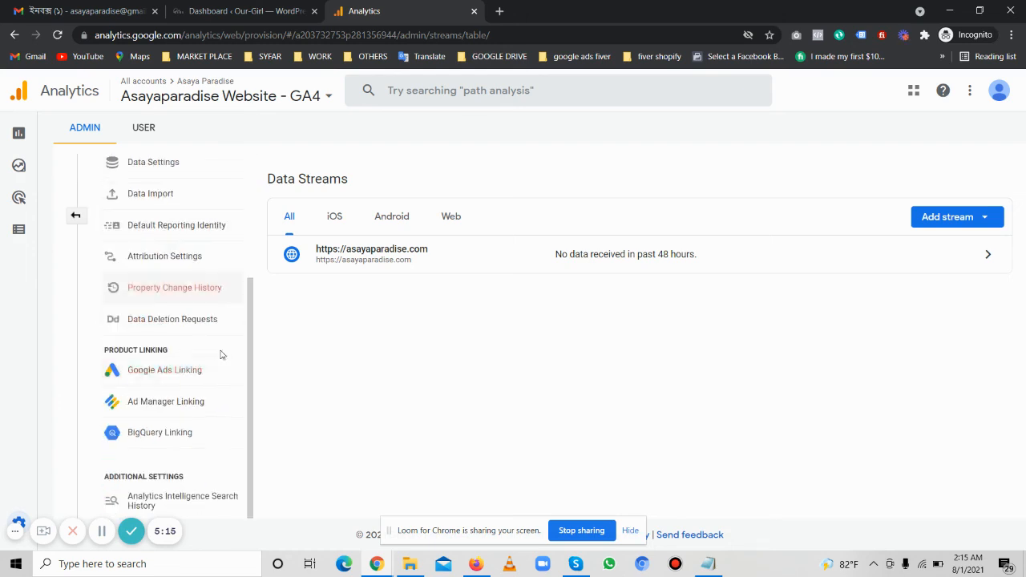
scroll(216, 412, "up", 3)
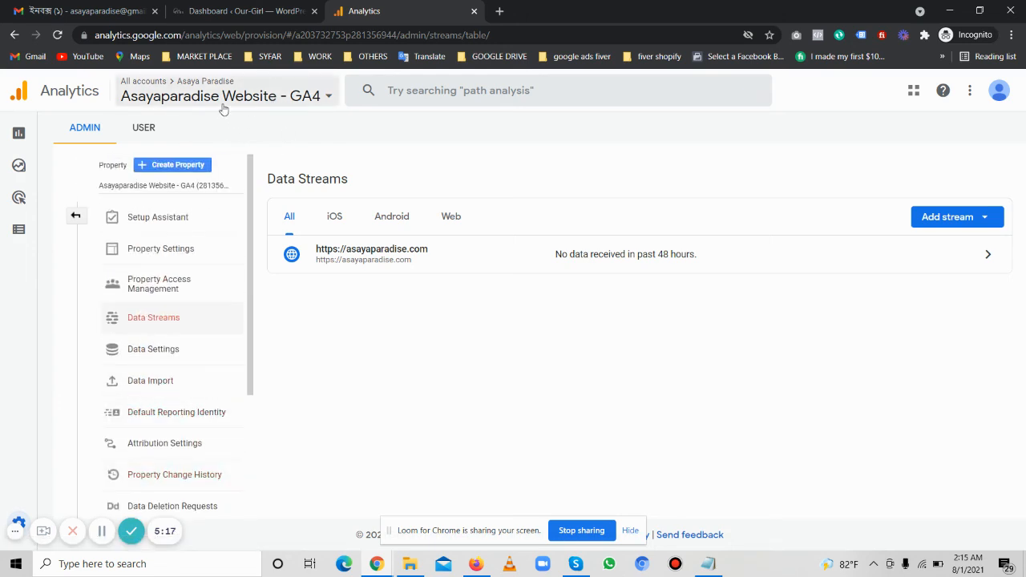
left_click(287, 104)
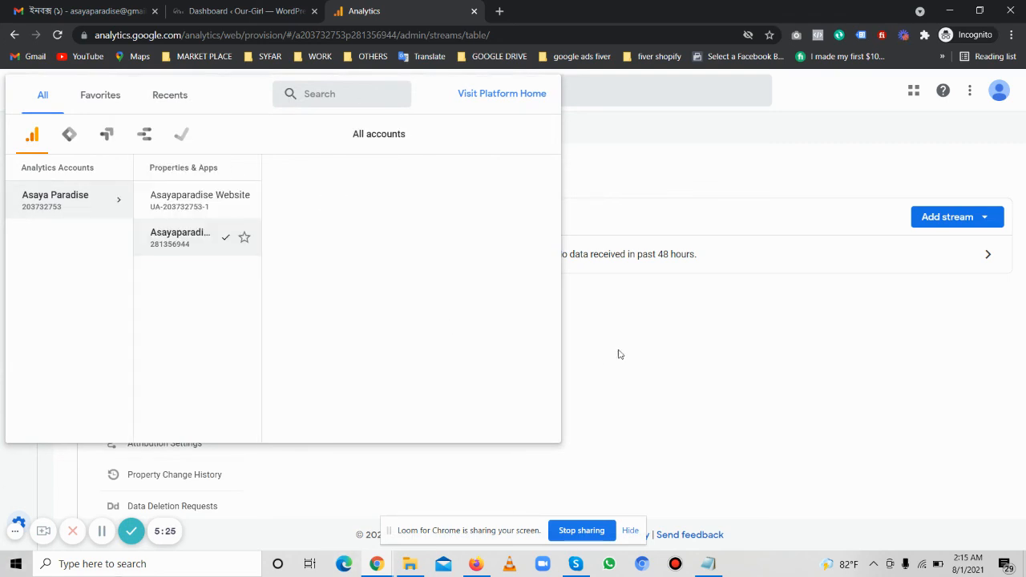
left_click(682, 360)
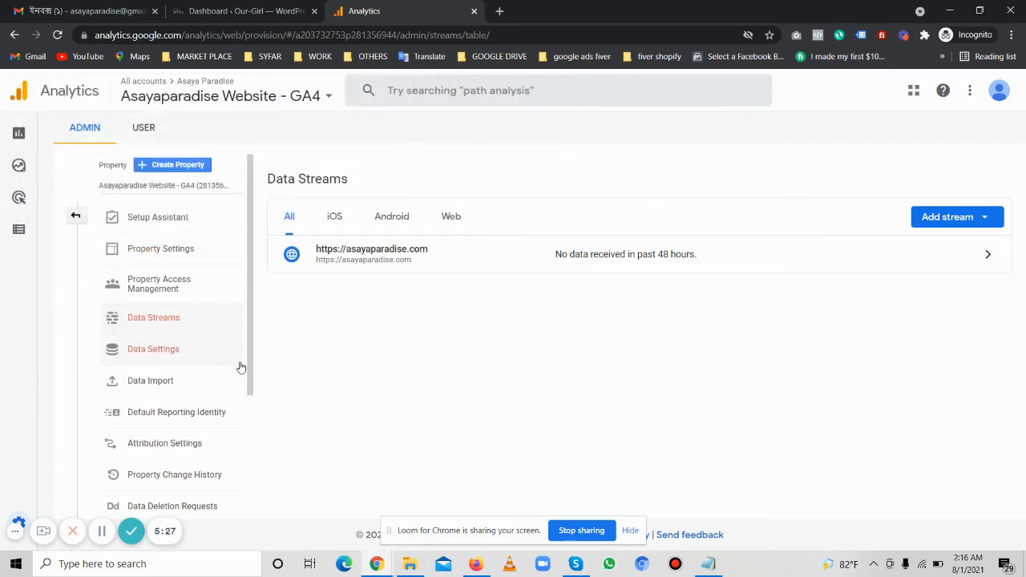